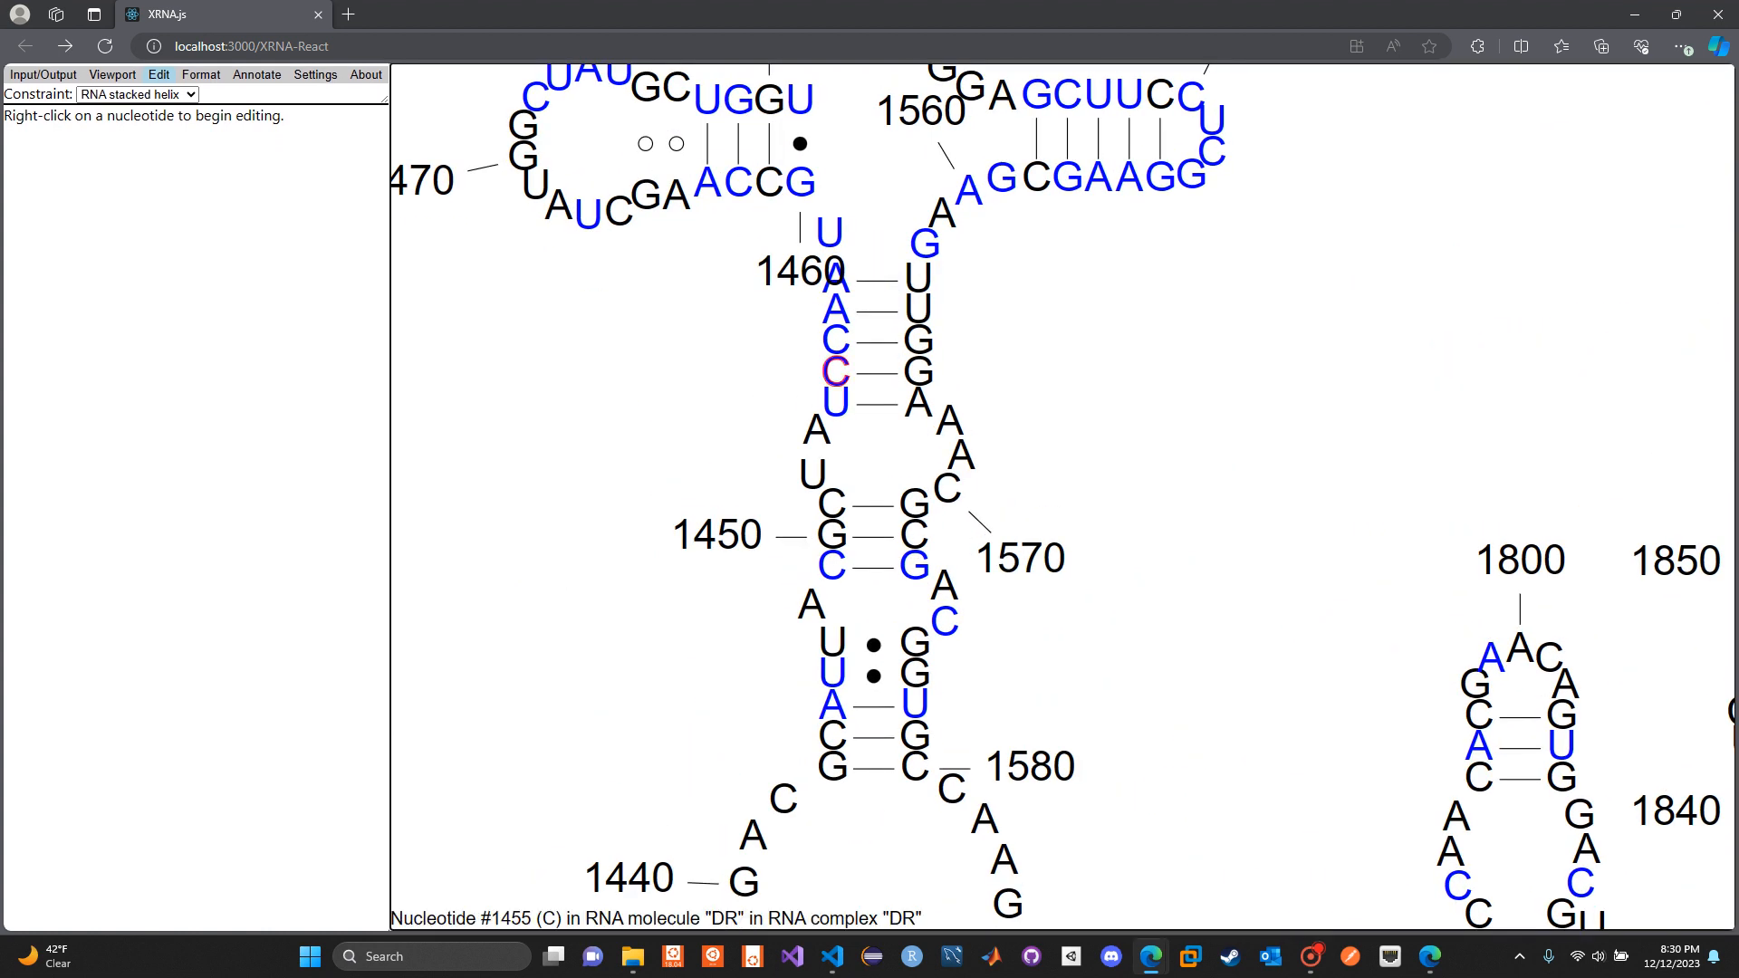
# Shift the stacked helix around nucleotides 1418–1458 and 1563–1613 slightly to a new position on the canvas
pyautogui.moveTo(836, 372)
pyautogui.mouseDown()
pyautogui.moveTo(928, 377)
pyautogui.moveTo(859, 379)
pyautogui.mouseUp()
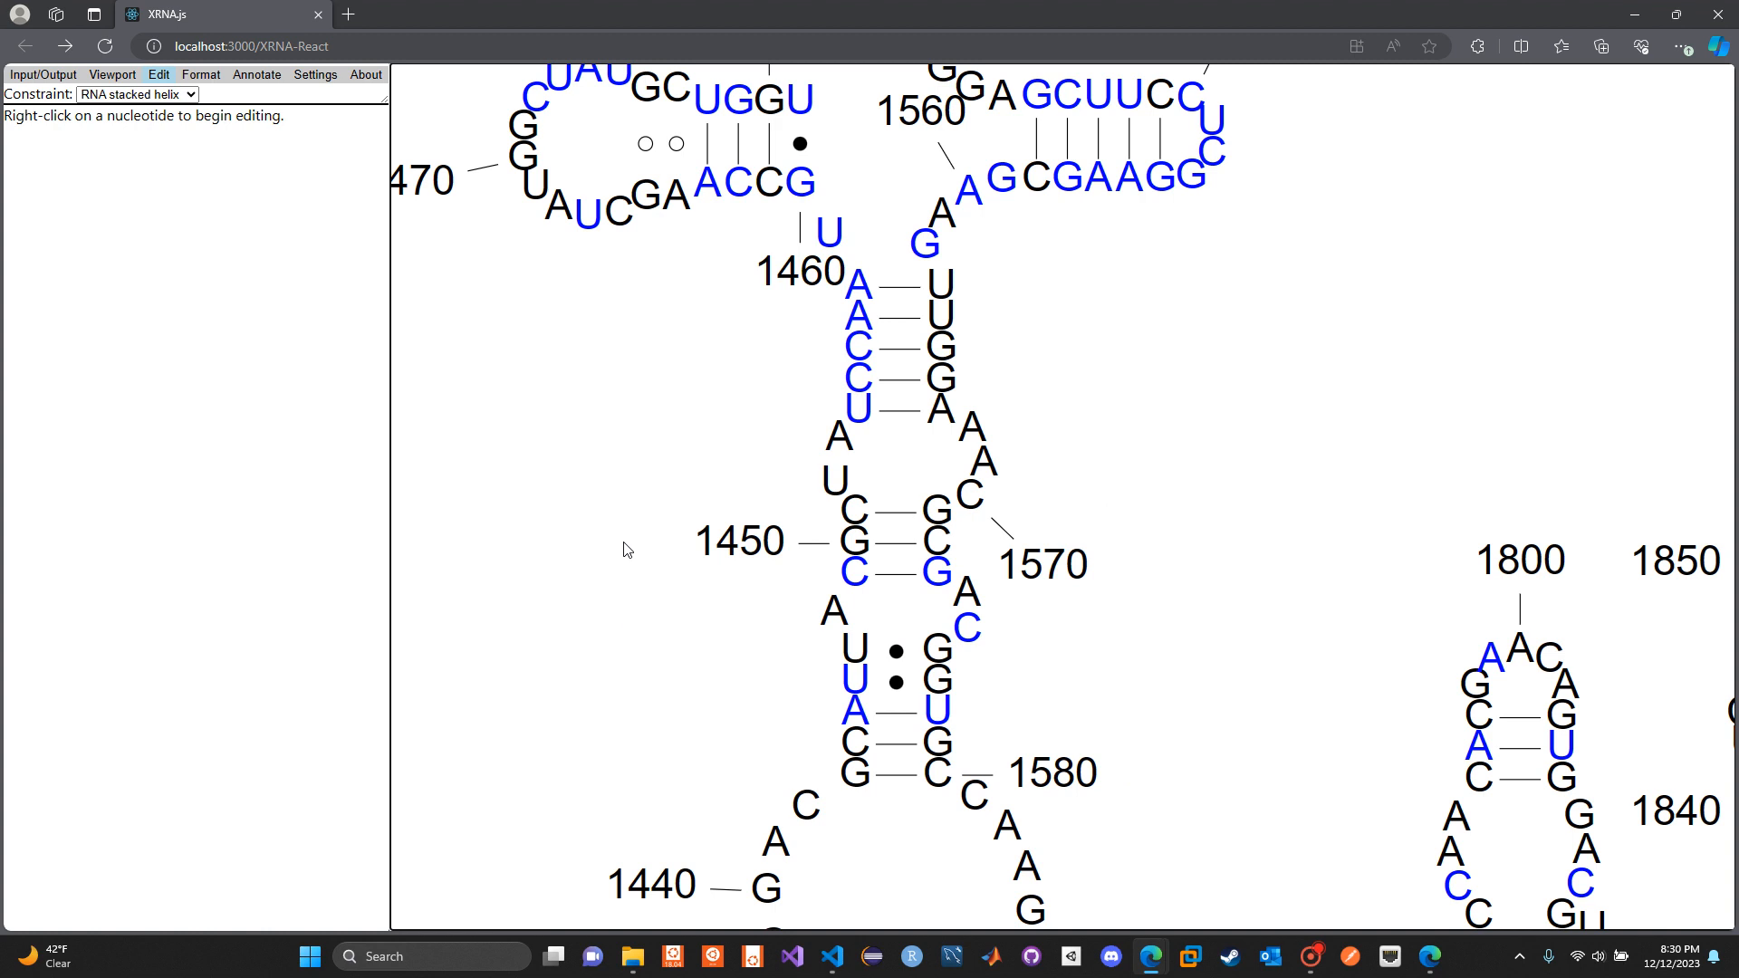
pyautogui.scroll(-6, 608, 617)
pyautogui.moveTo(597, 669); pyautogui.dragTo(656, 483)
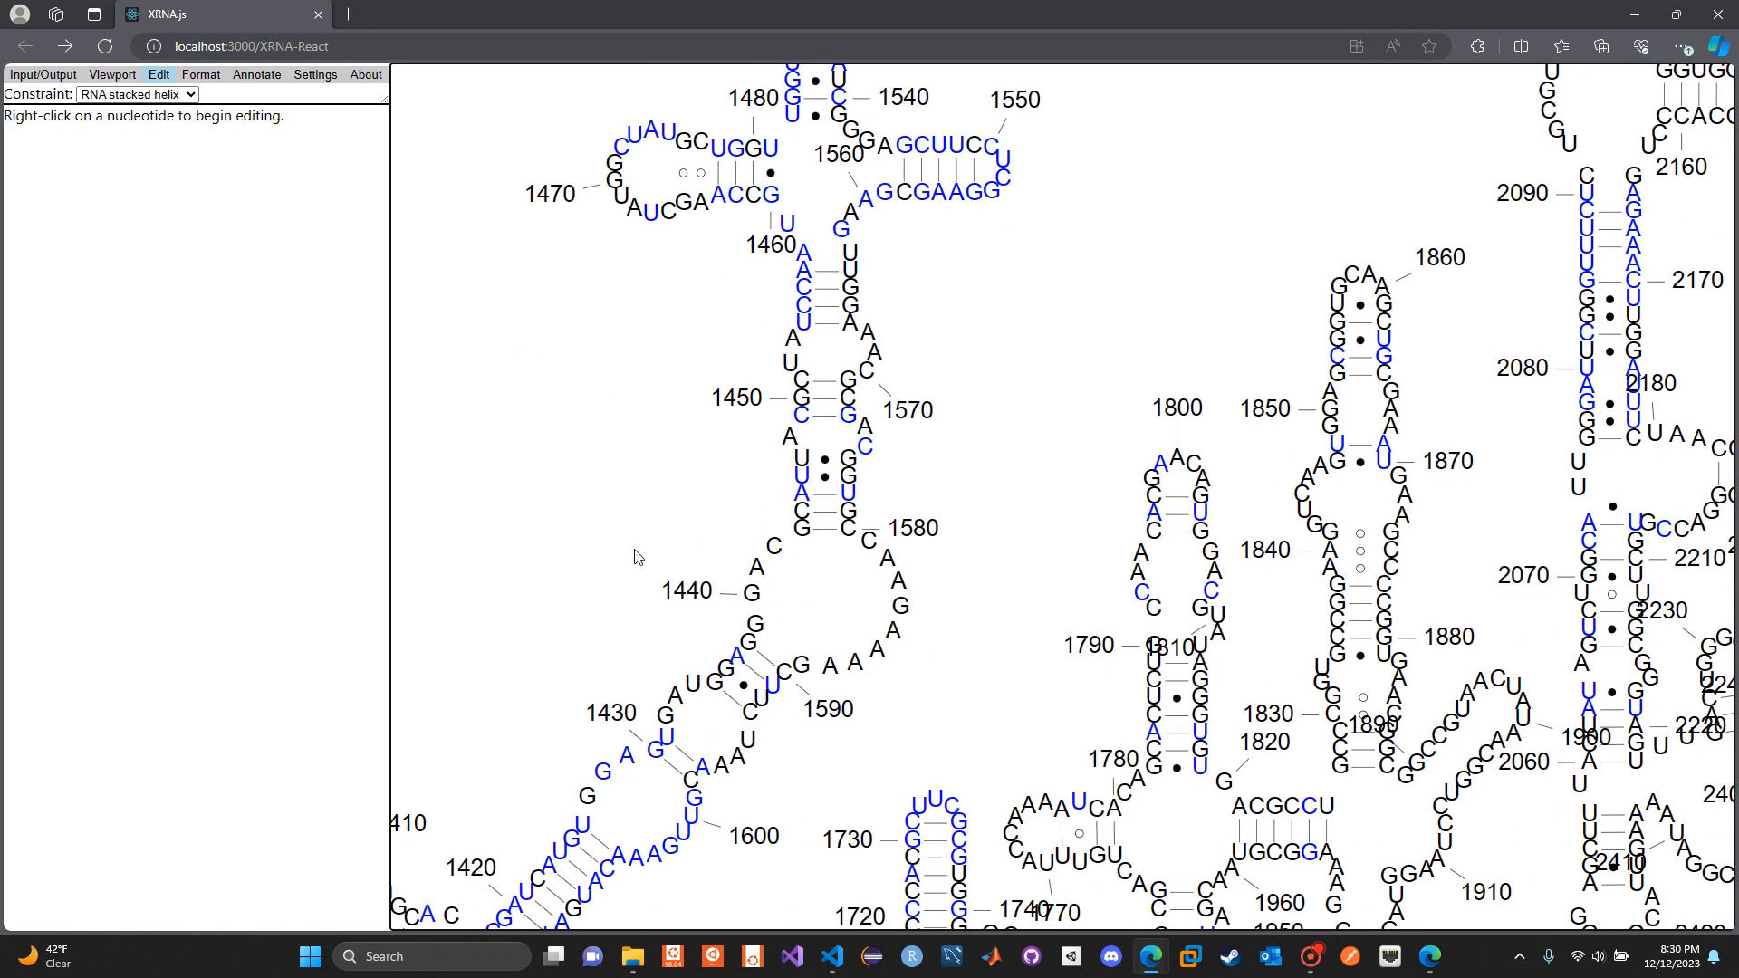
pyautogui.moveTo(635, 549); pyautogui.dragTo(629, 501)
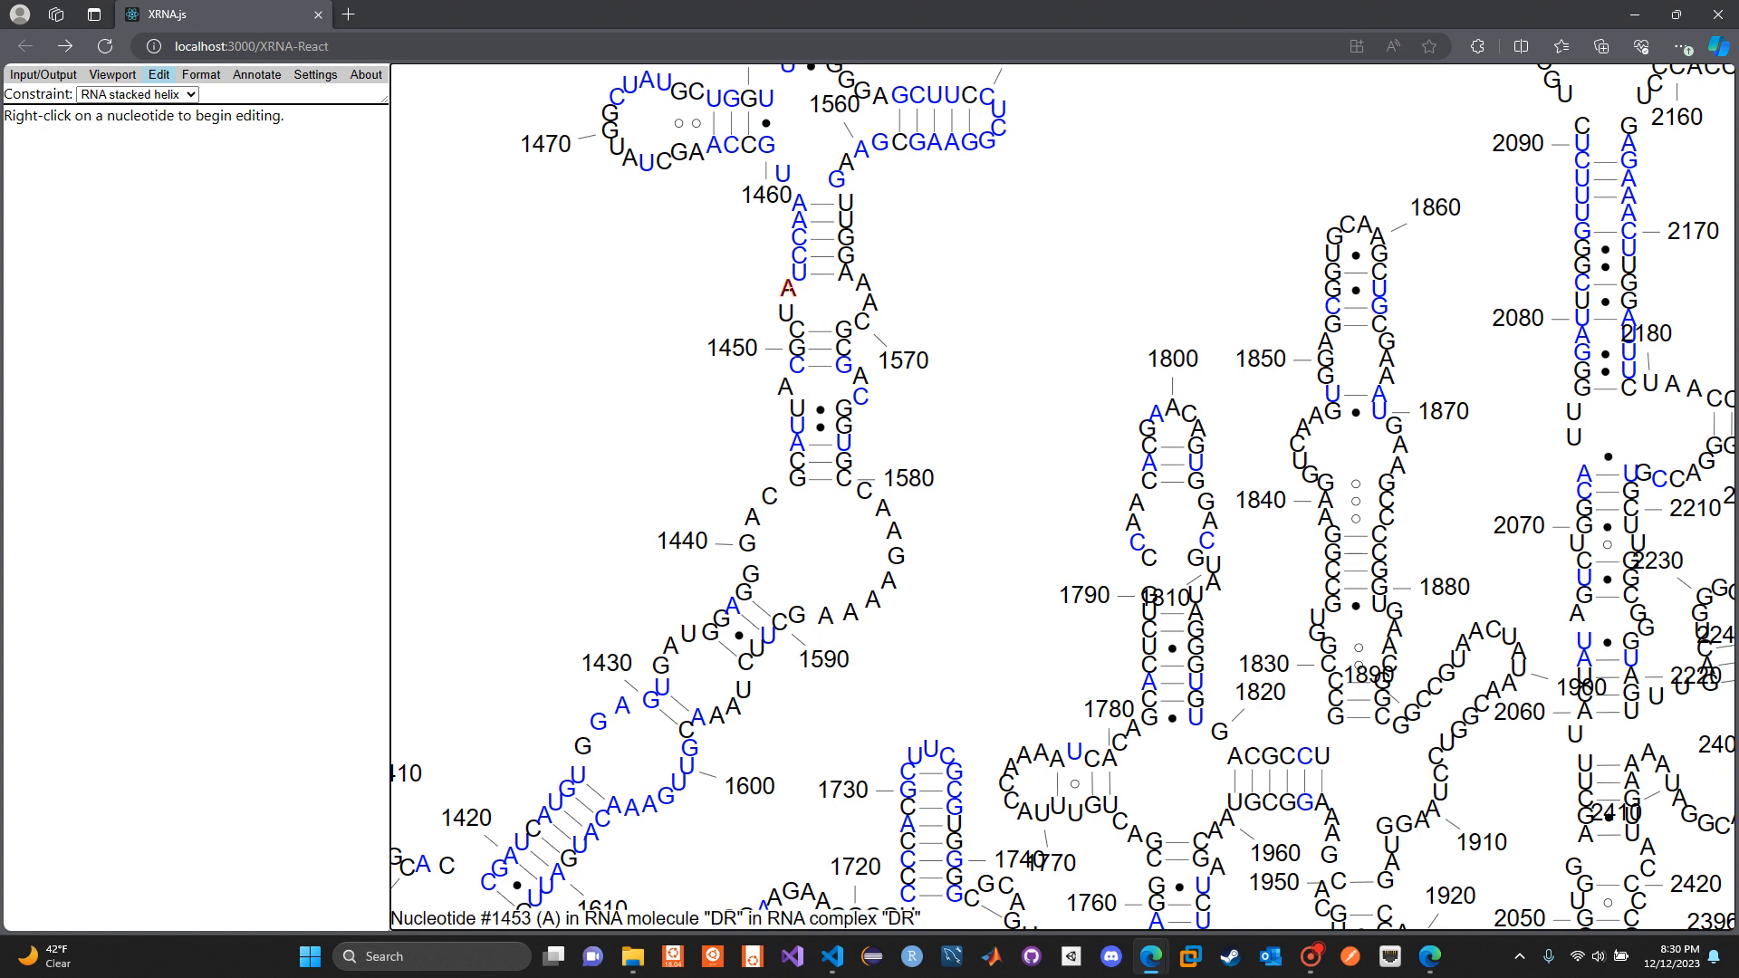
pyautogui.moveTo(824, 263)
pyautogui.mouseDown()
pyautogui.moveTo(885, 269)
pyautogui.moveTo(767, 275)
pyautogui.moveTo(792, 255)
pyautogui.mouseUp()
pyautogui.scroll(-2, 631, 254)
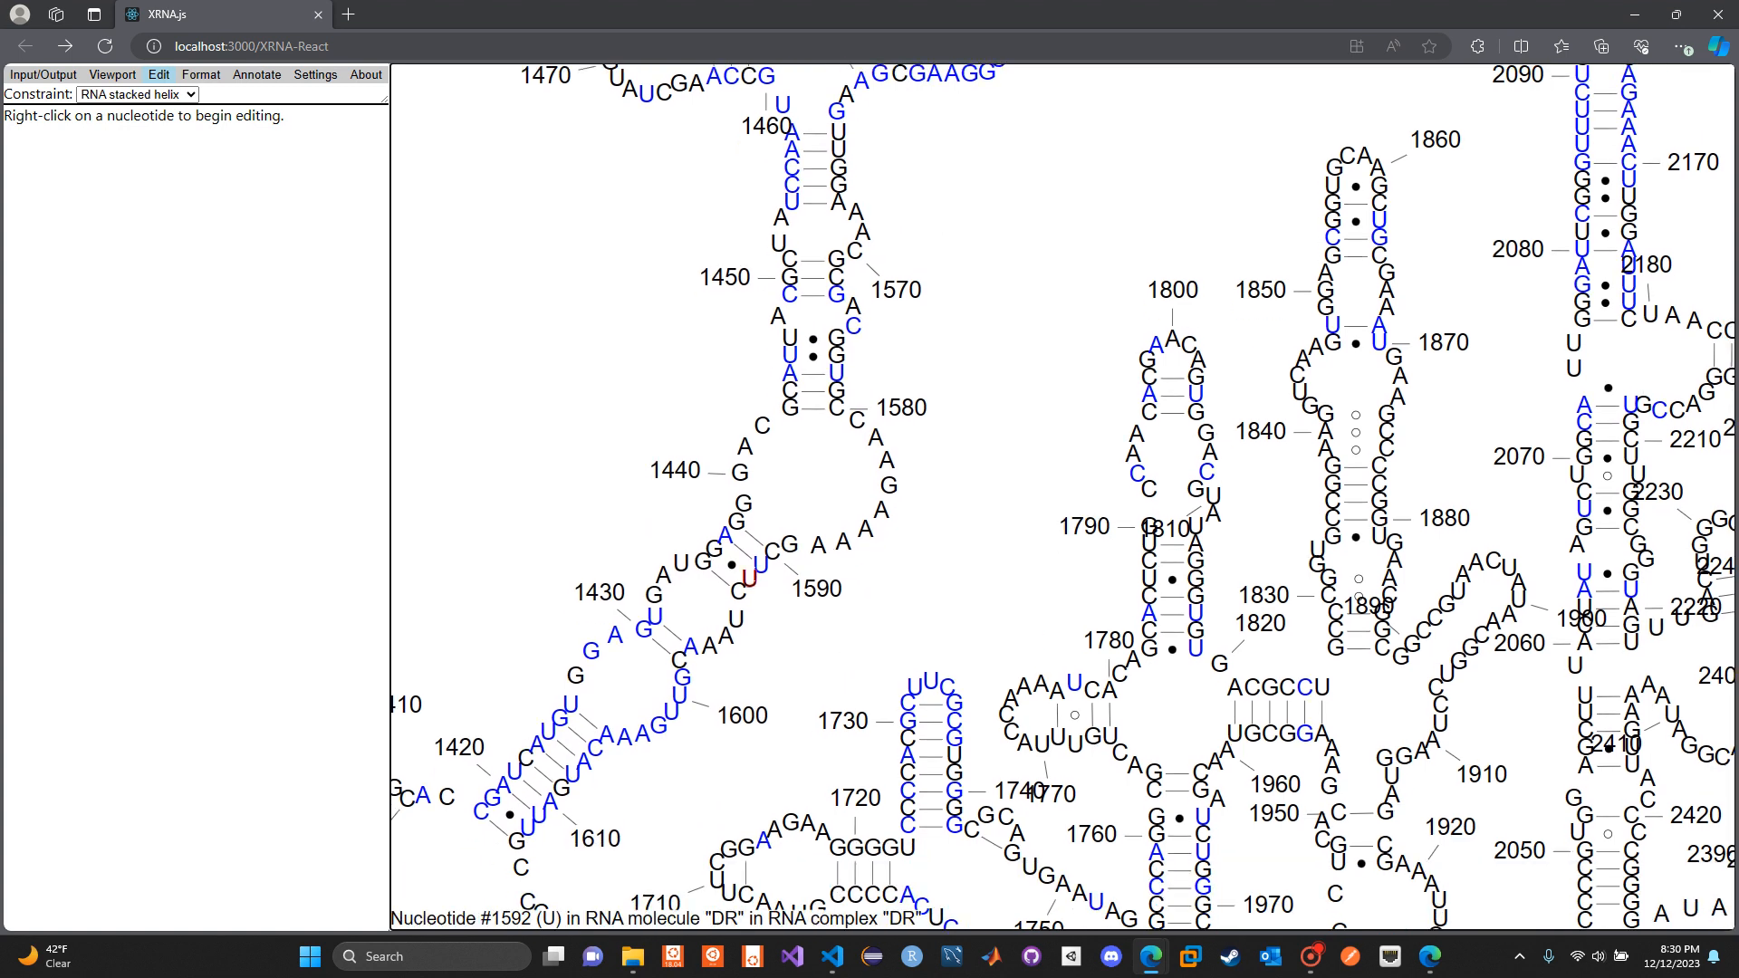
pyautogui.moveTo(751, 578)
pyautogui.mouseDown()
pyautogui.moveTo(808, 580)
pyautogui.moveTo(746, 577)
pyautogui.mouseUp()
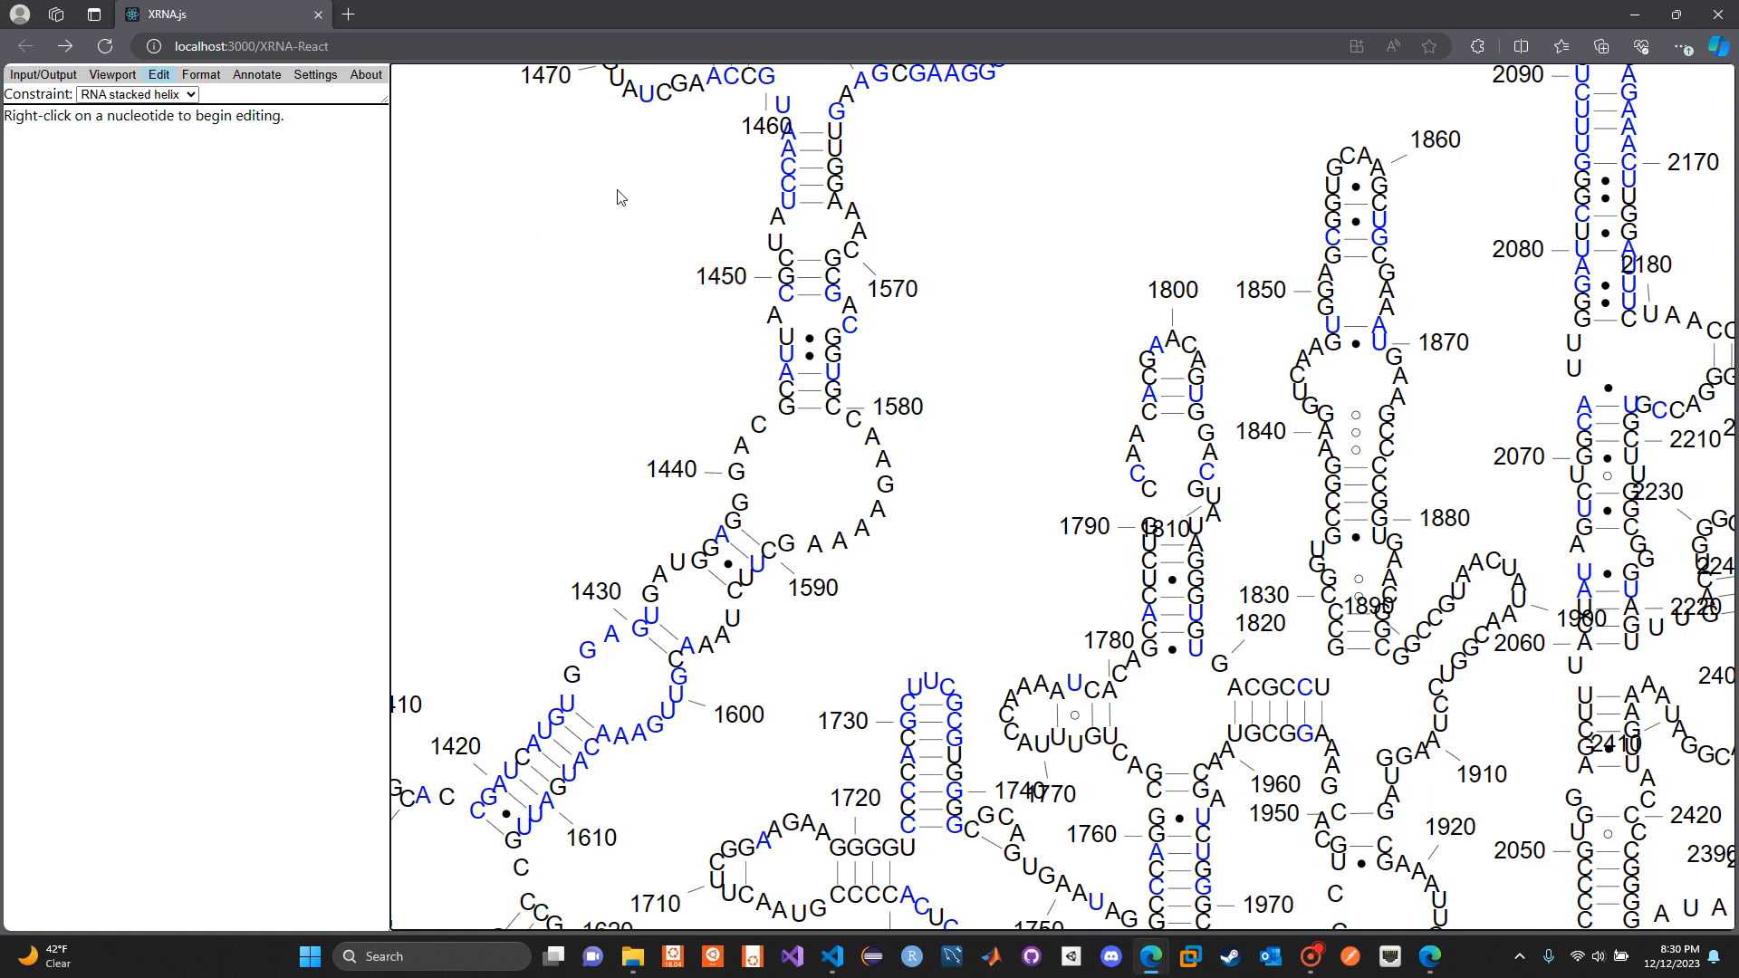
# Select the stacked helix of nucleotides 1418–1458 for editing under the RNA stacked helix constraint and reveal its position settings
pyautogui.scroll(5, 621, 197)
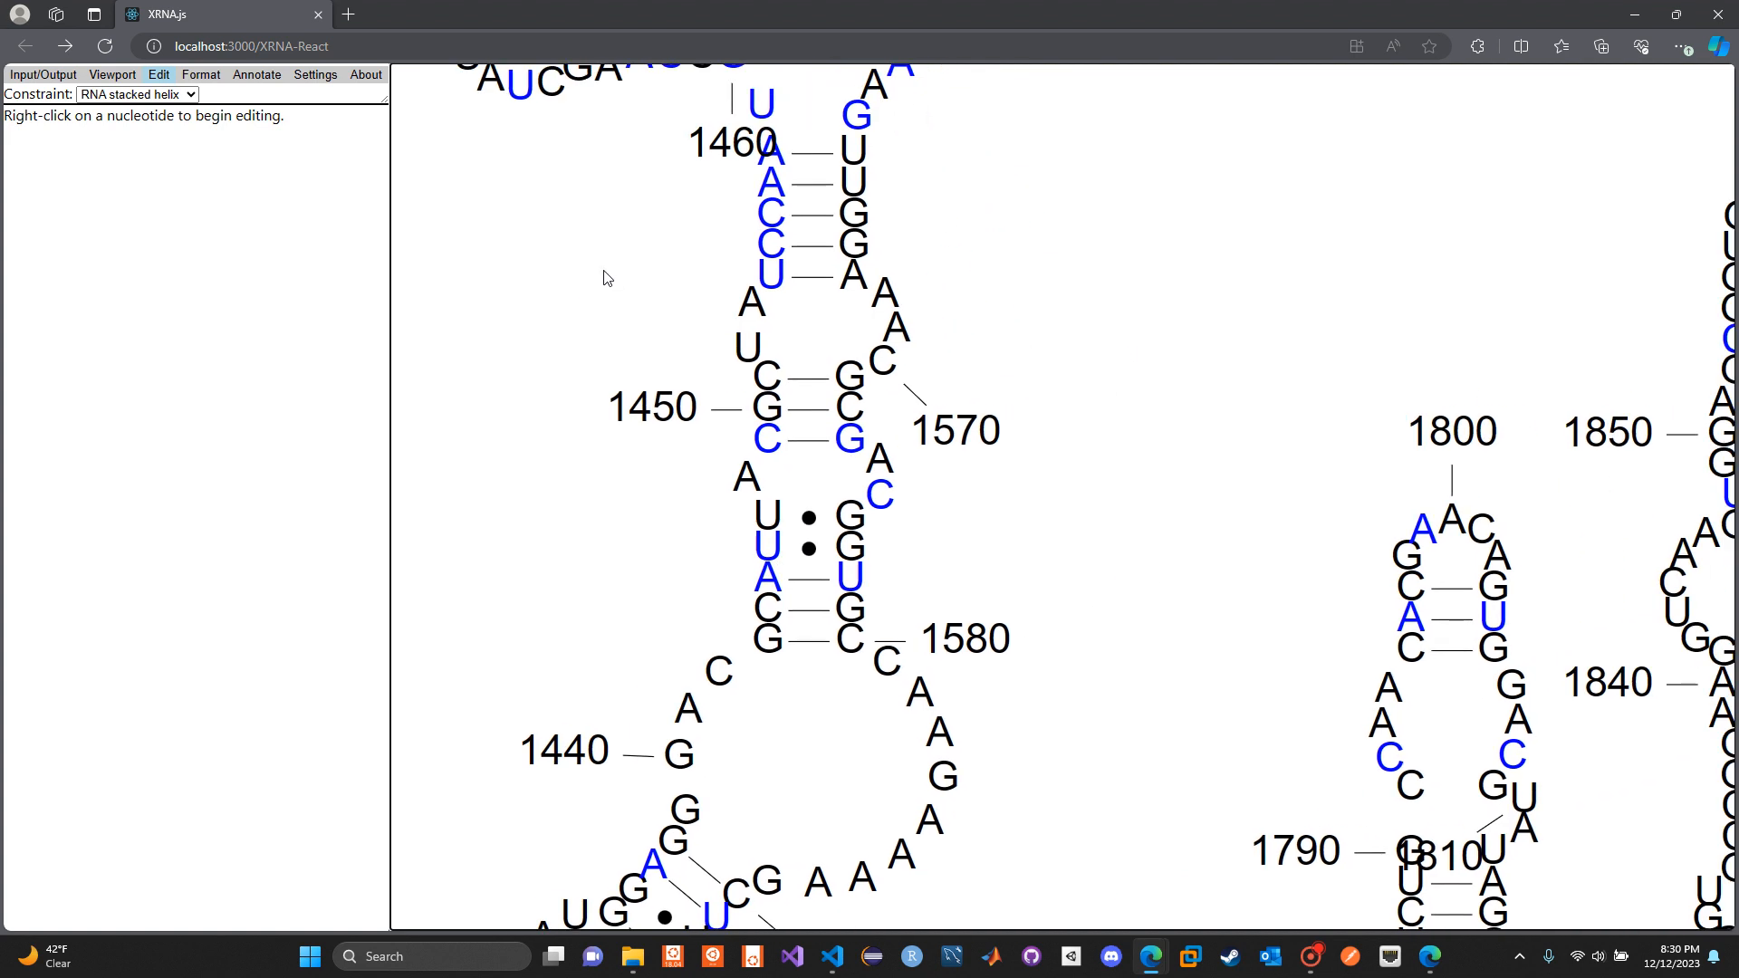
pyautogui.moveTo(604, 272)
pyautogui.mouseDown()
pyautogui.moveTo(591, 336)
pyautogui.moveTo(807, 361)
pyautogui.moveTo(829, 449)
pyautogui.mouseUp()
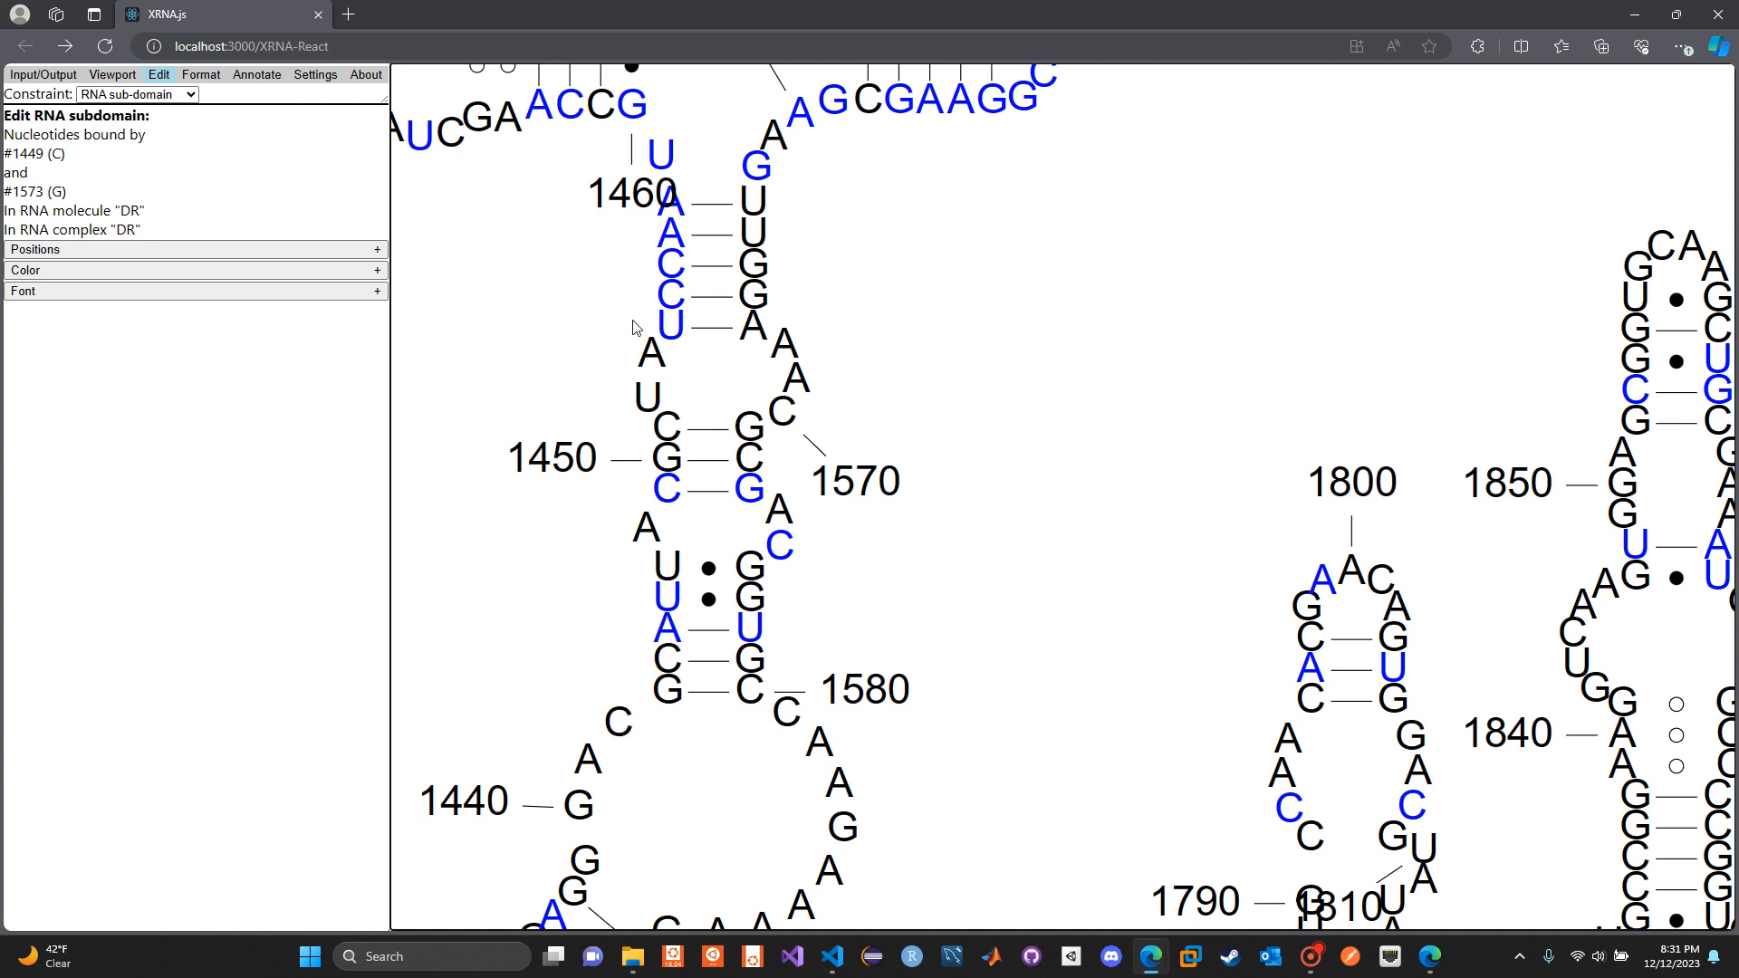
pyautogui.moveTo(634, 319); pyautogui.dragTo(698, 460)
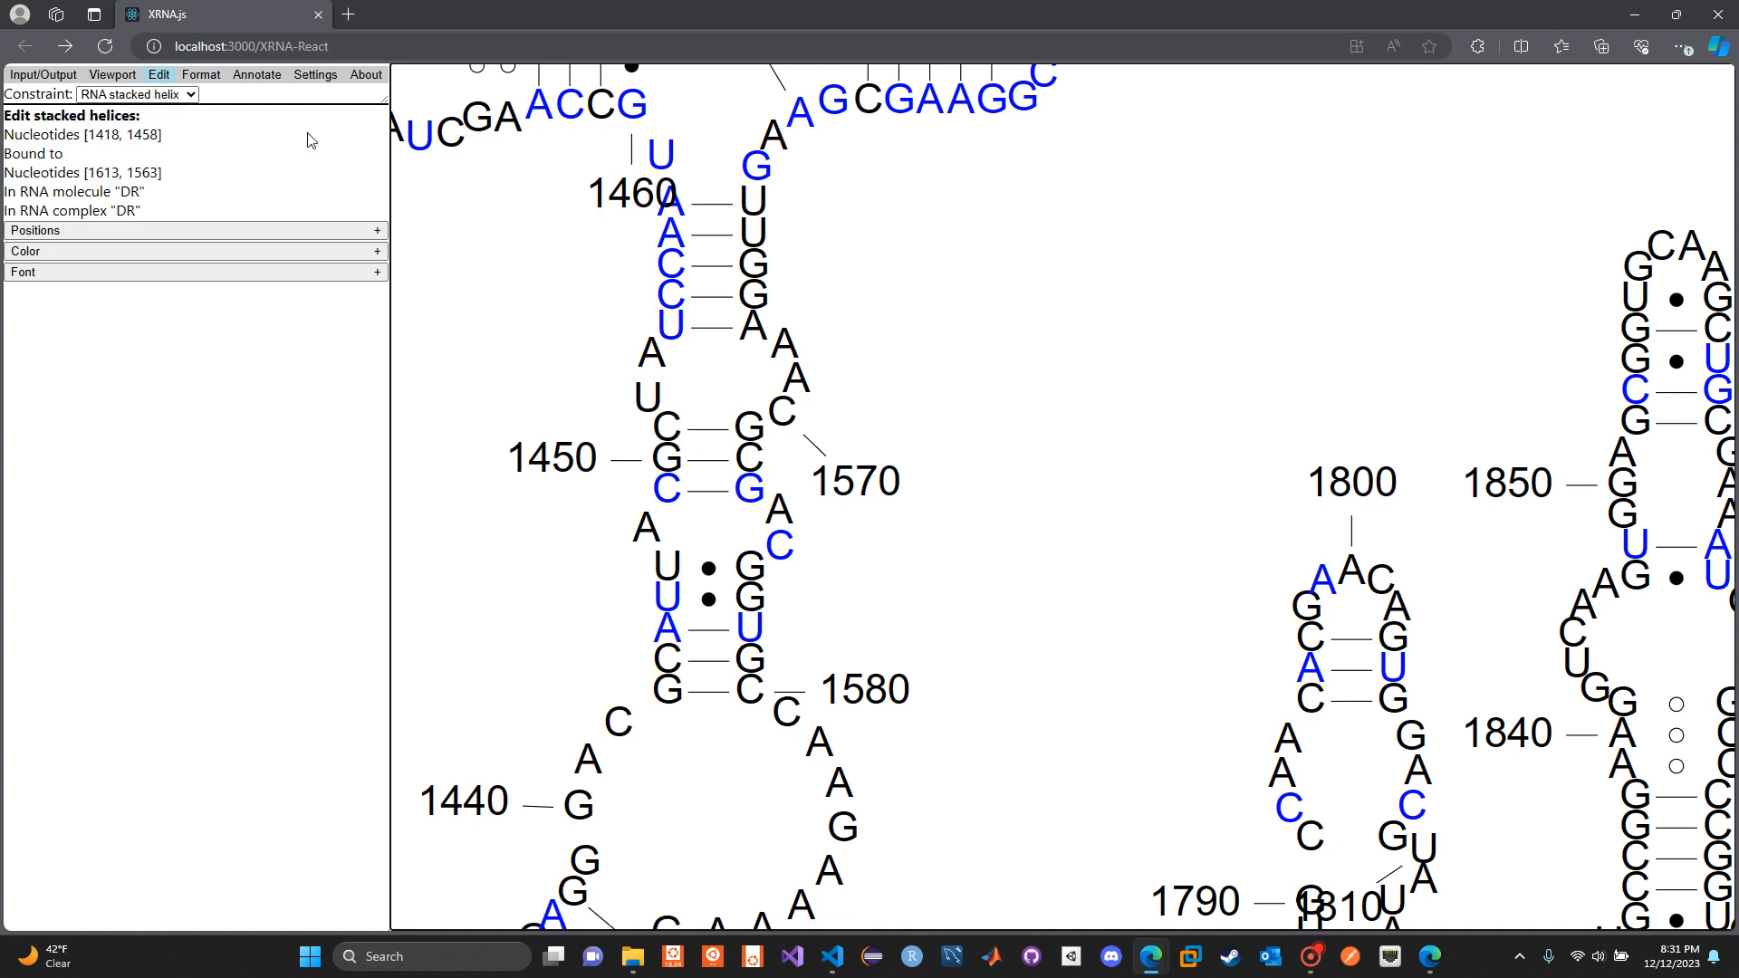
pyautogui.moveTo(609, 308); pyautogui.dragTo(703, 444)
pyautogui.click(176, 232)
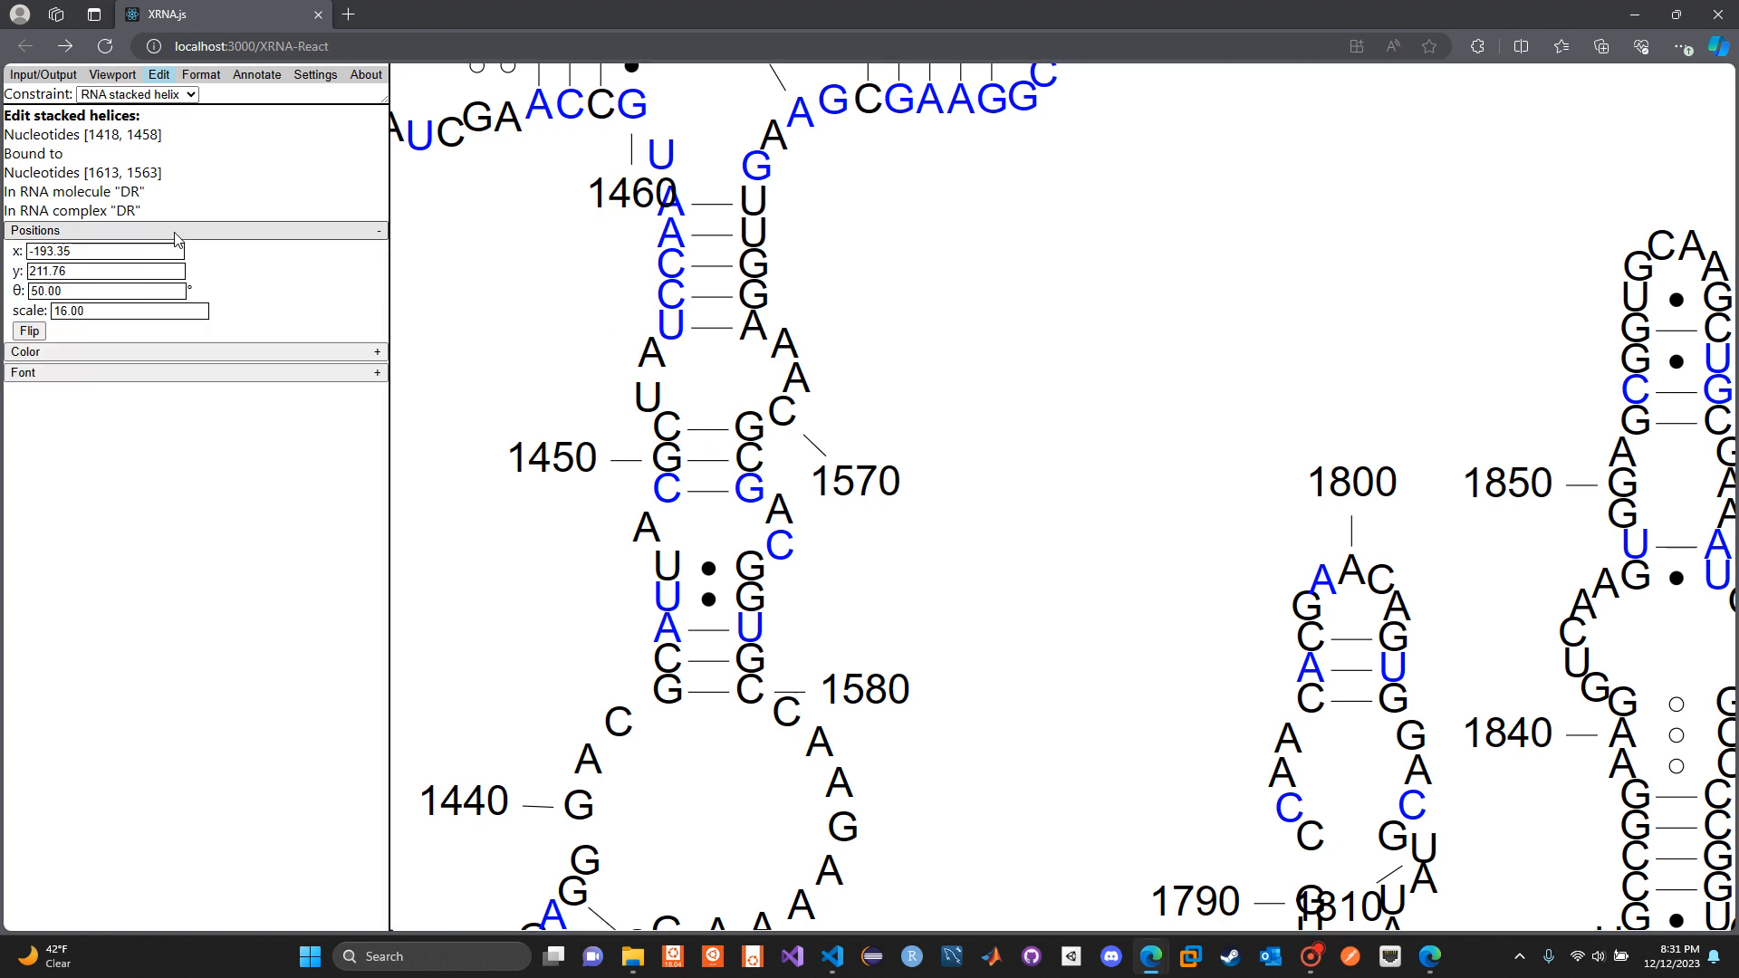
pyautogui.scroll(-2, 462, 490)
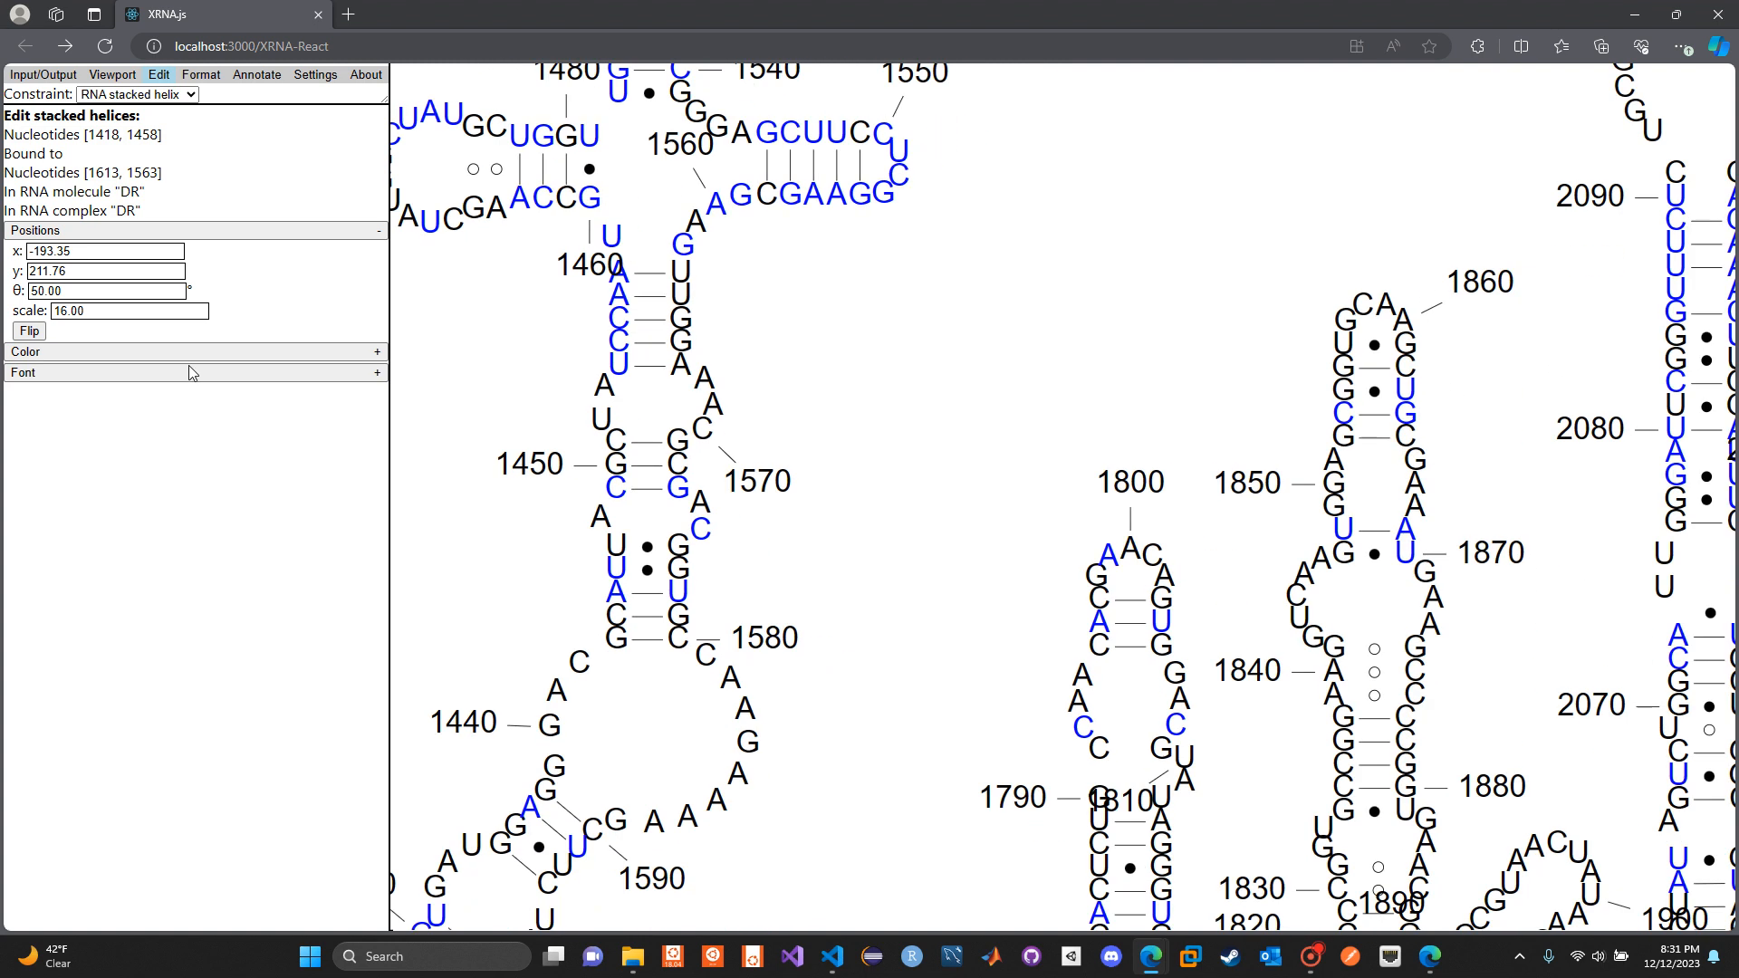
pyautogui.click(132, 352)
pyautogui.click(113, 351)
# Set the stacked helix's x position to -186.35 and flip the helix twice
pyautogui.moveTo(430, 648); pyautogui.dragTo(538, 568)
pyautogui.click(175, 248)
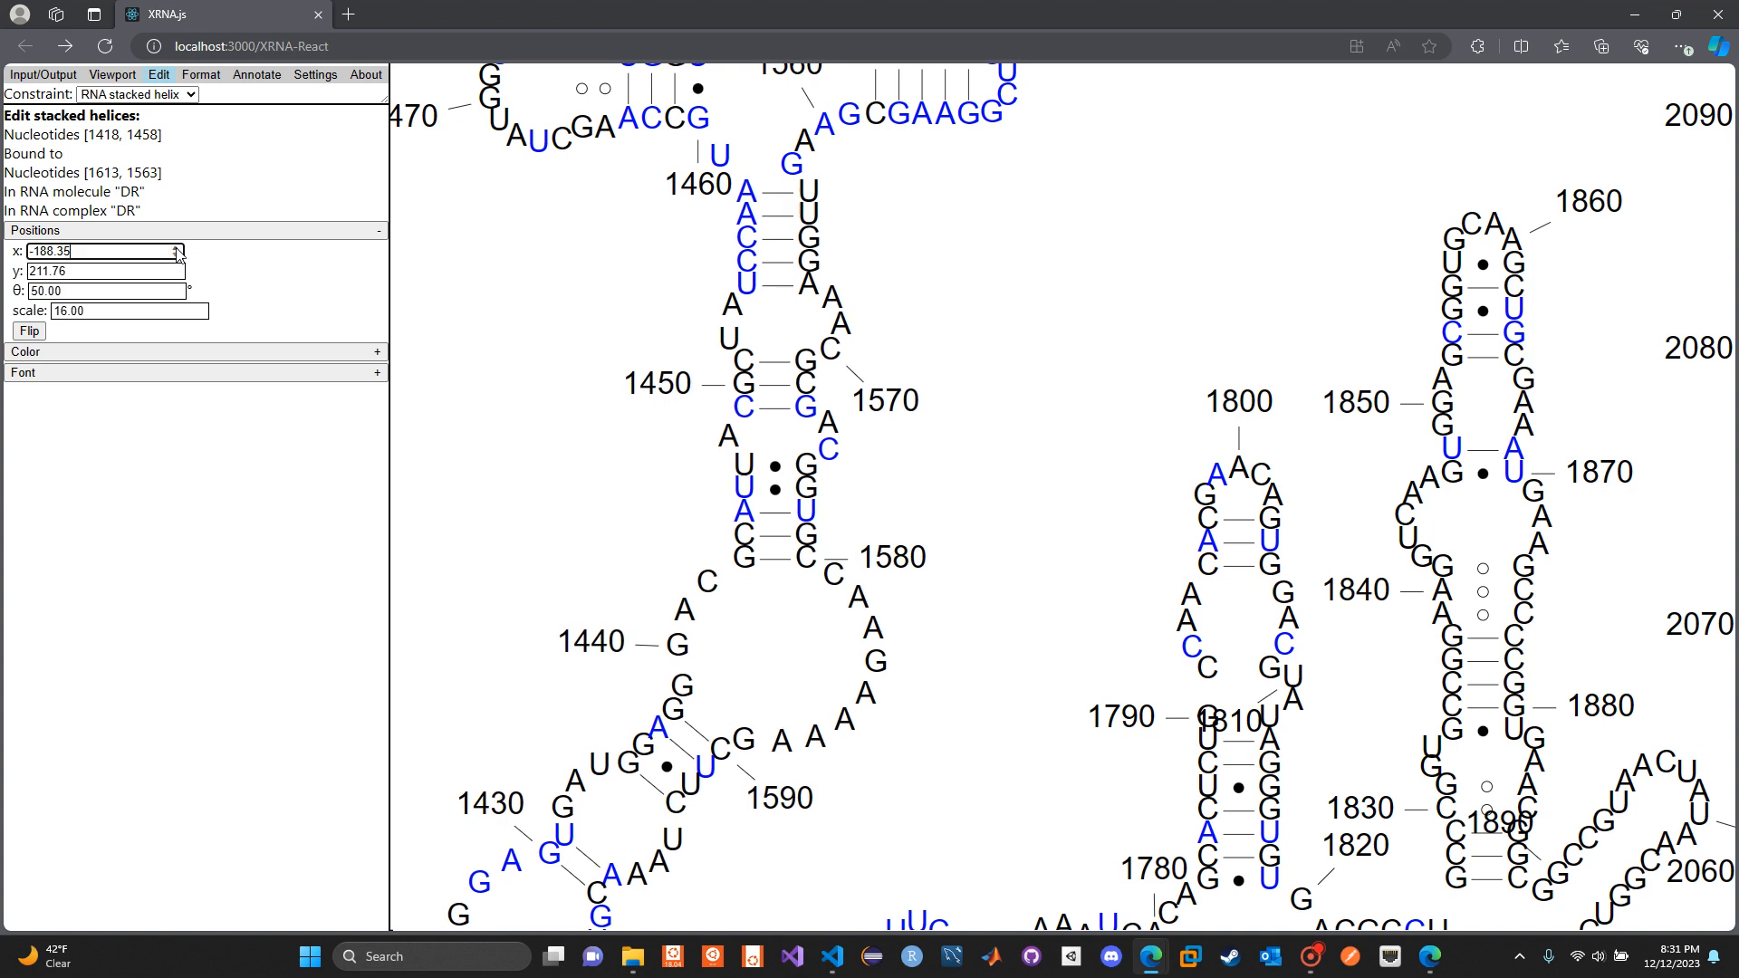
pyautogui.click(40, 329)
pyautogui.click(40, 330)
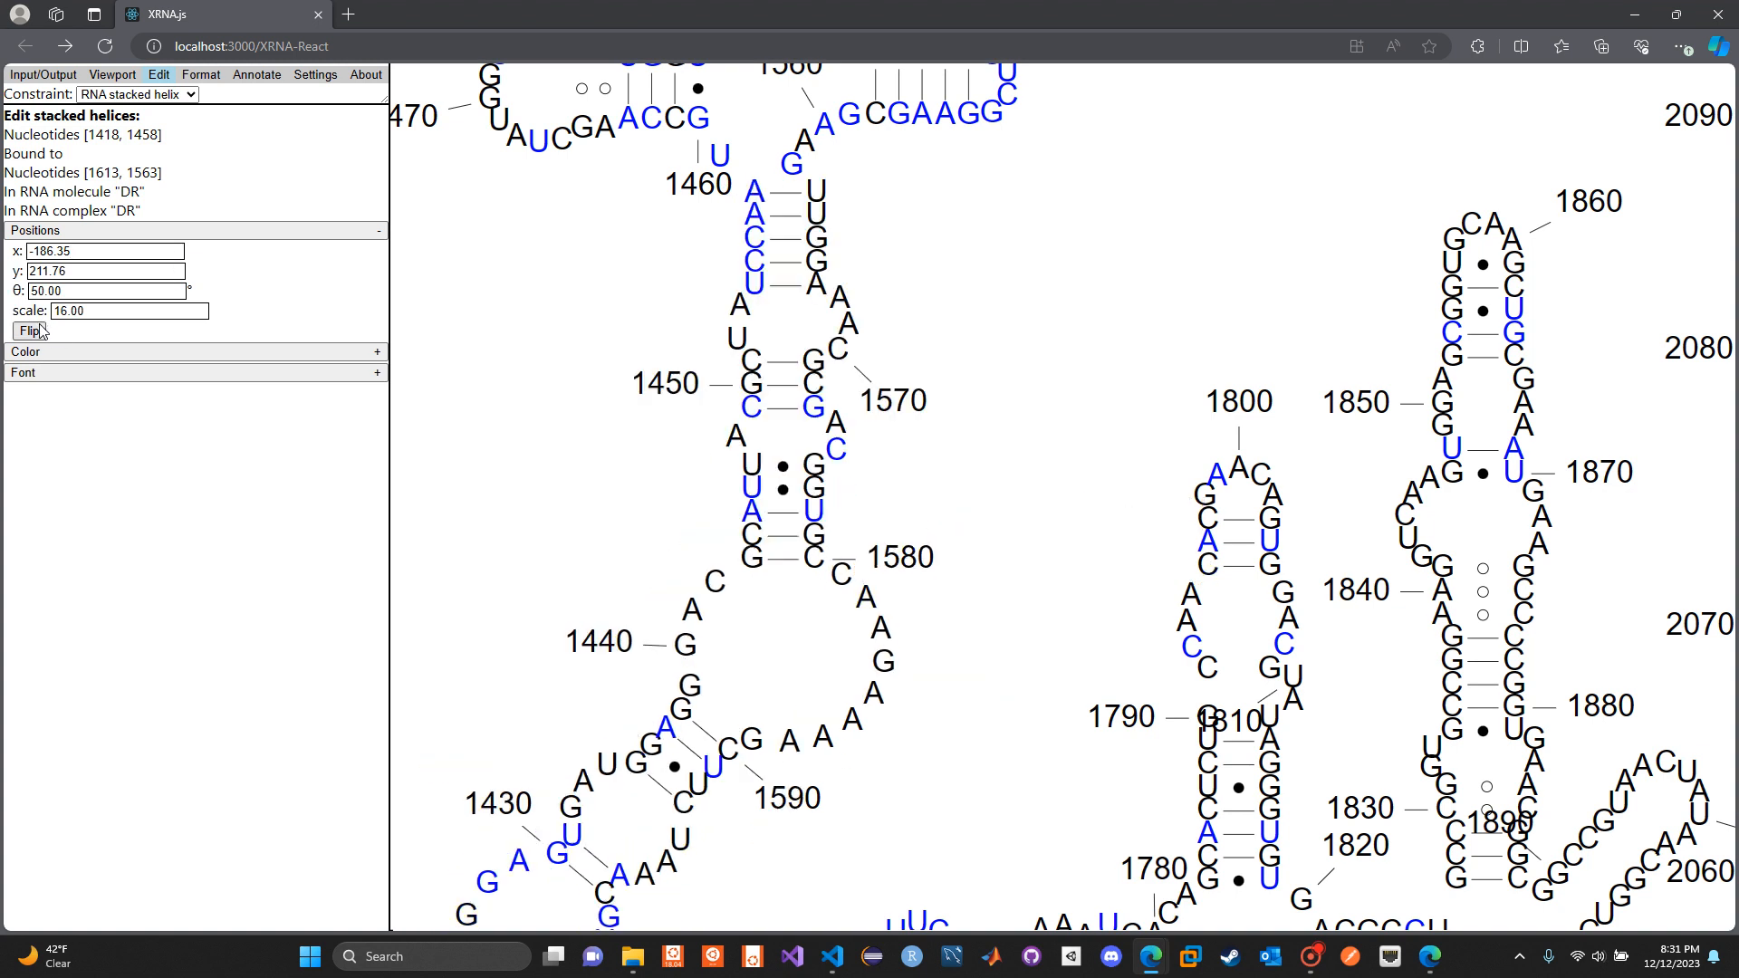
# Rotate the stacked helix to a θ of 62° and flip it
pyautogui.moveTo(520, 473); pyautogui.dragTo(542, 251)
pyautogui.scroll(-4, 548, 353)
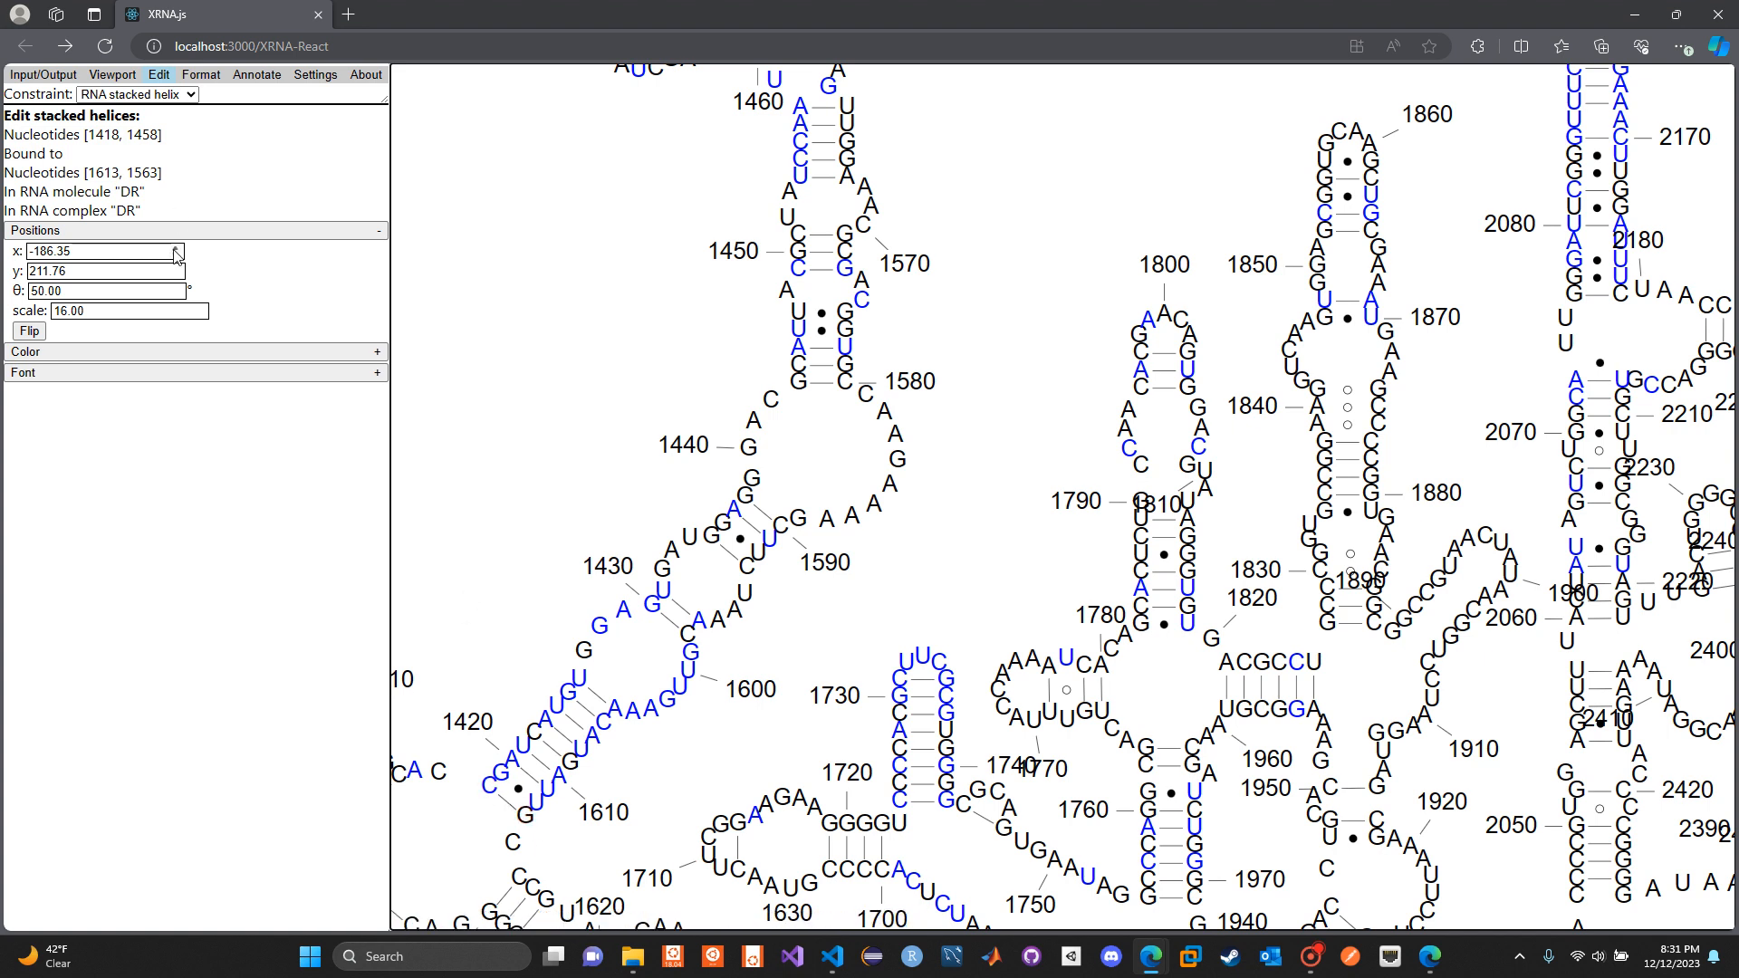
pyautogui.click(178, 287)
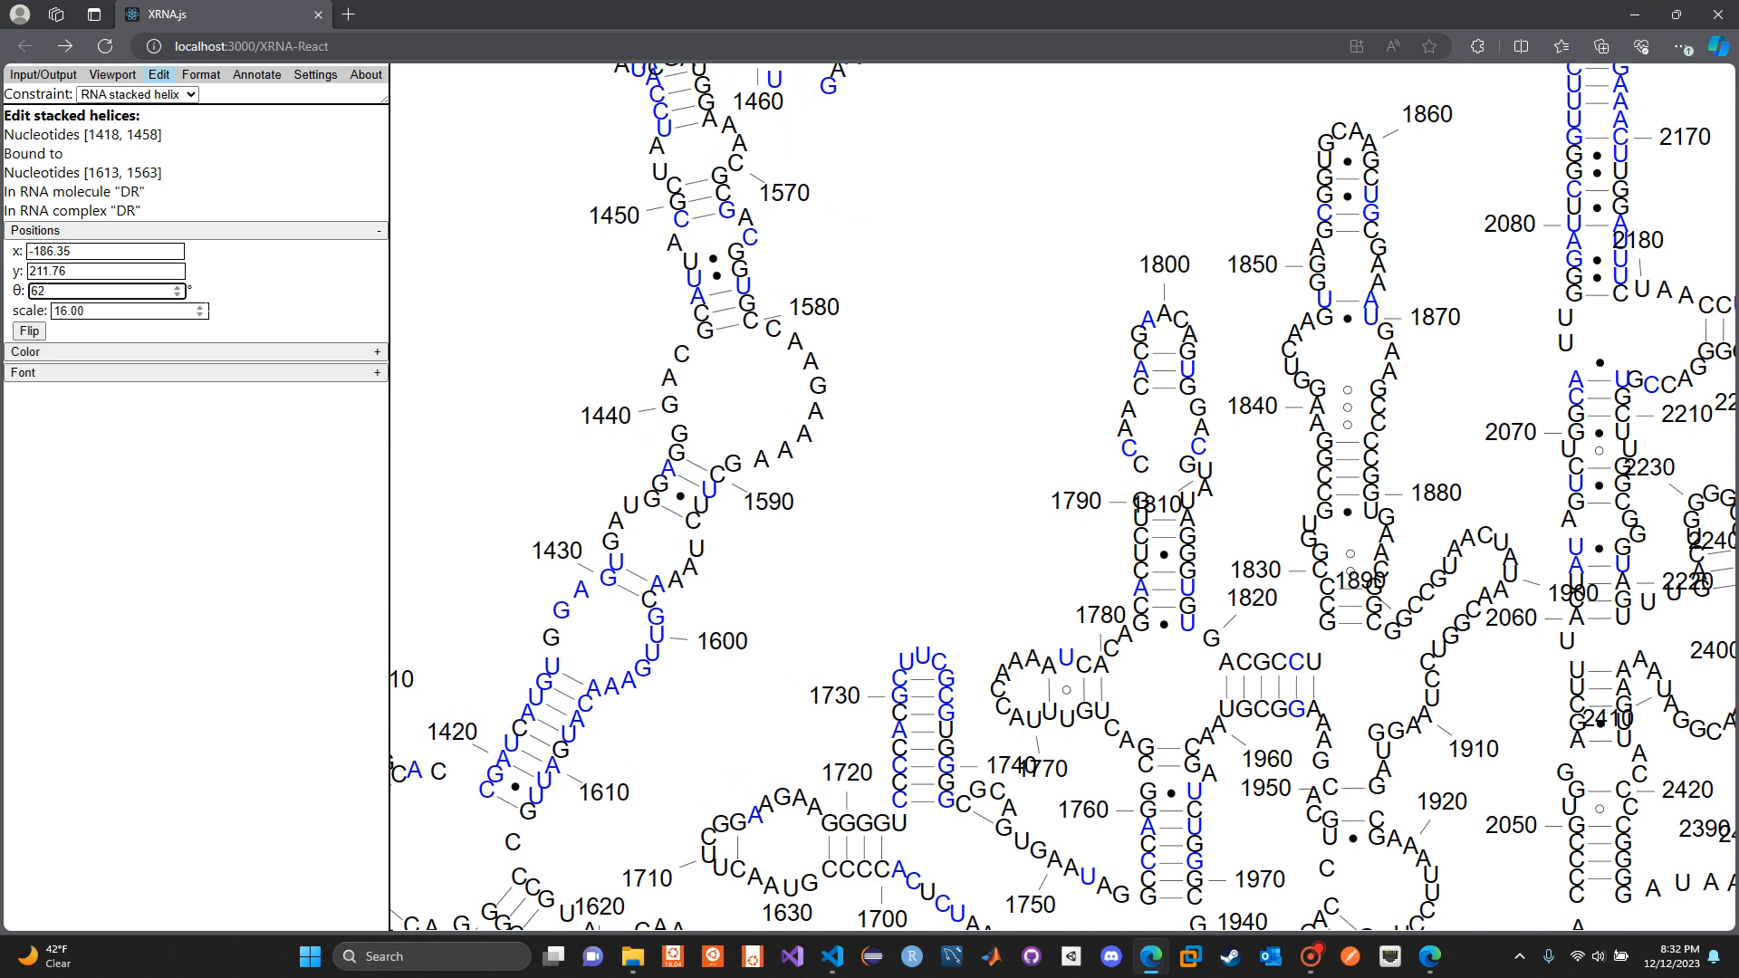
pyautogui.click(42, 330)
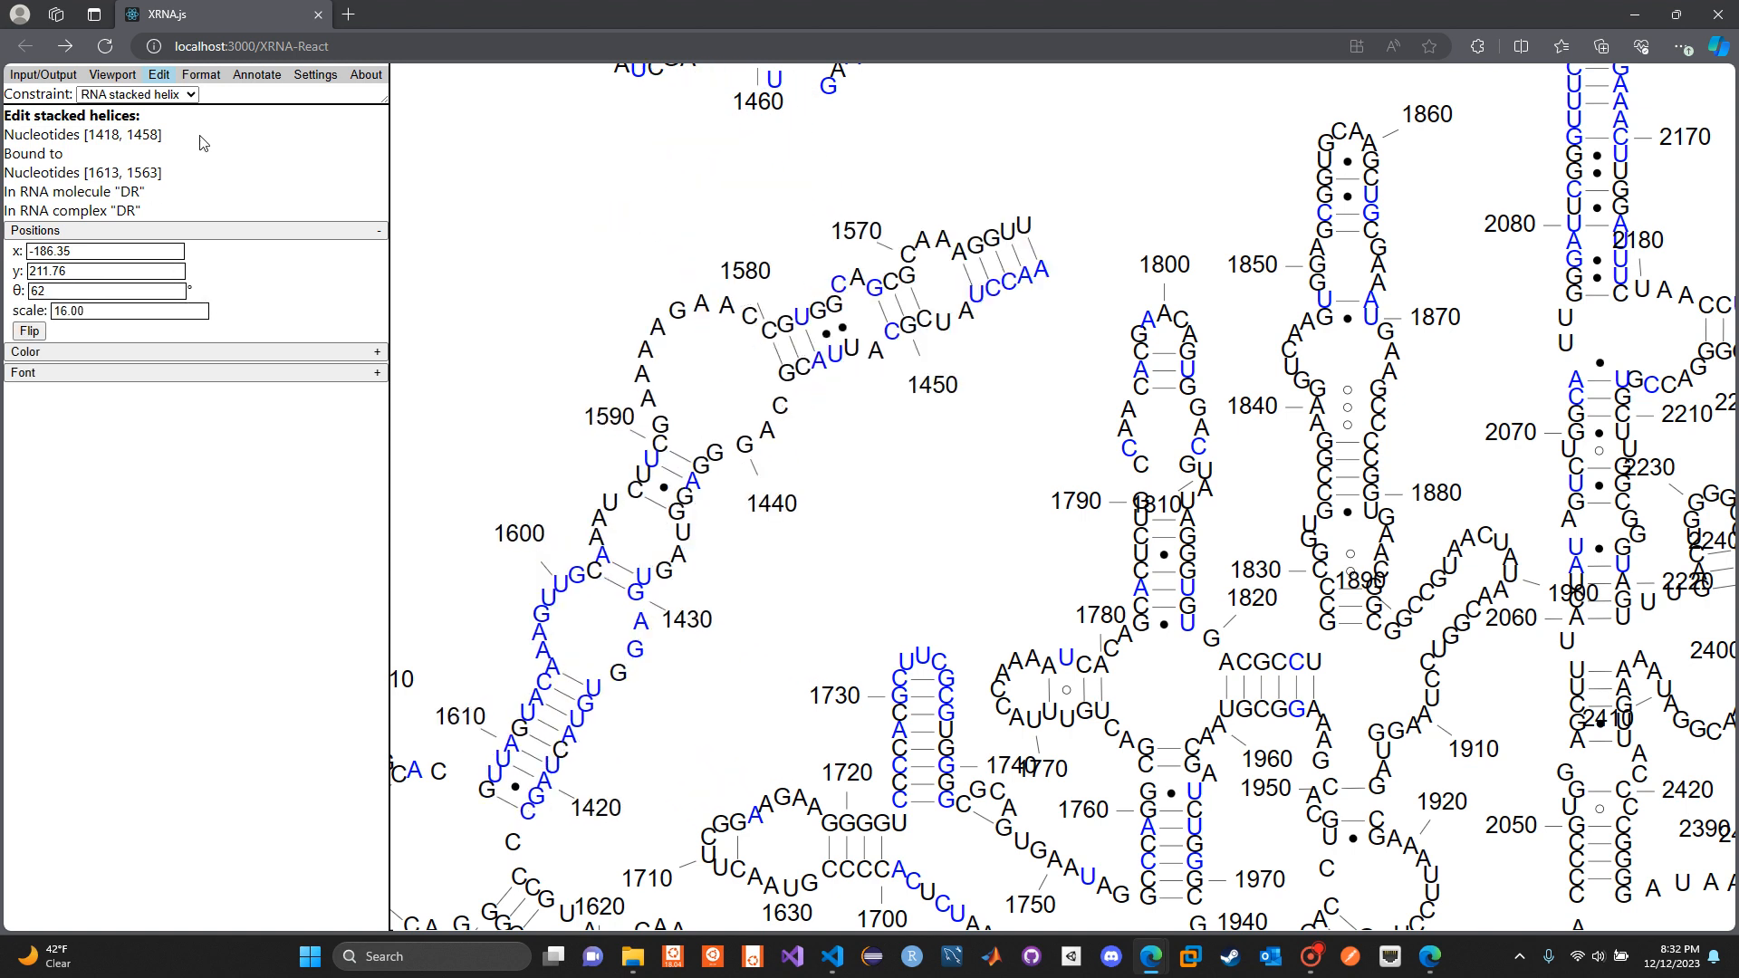
# In the stacked helix's base-pair formatting, change the 1571–1451 pairs to trans_watson_crick_watson_crick and delete the 1576–1447 and 1597–1431 entries
pyautogui.click(199, 77)
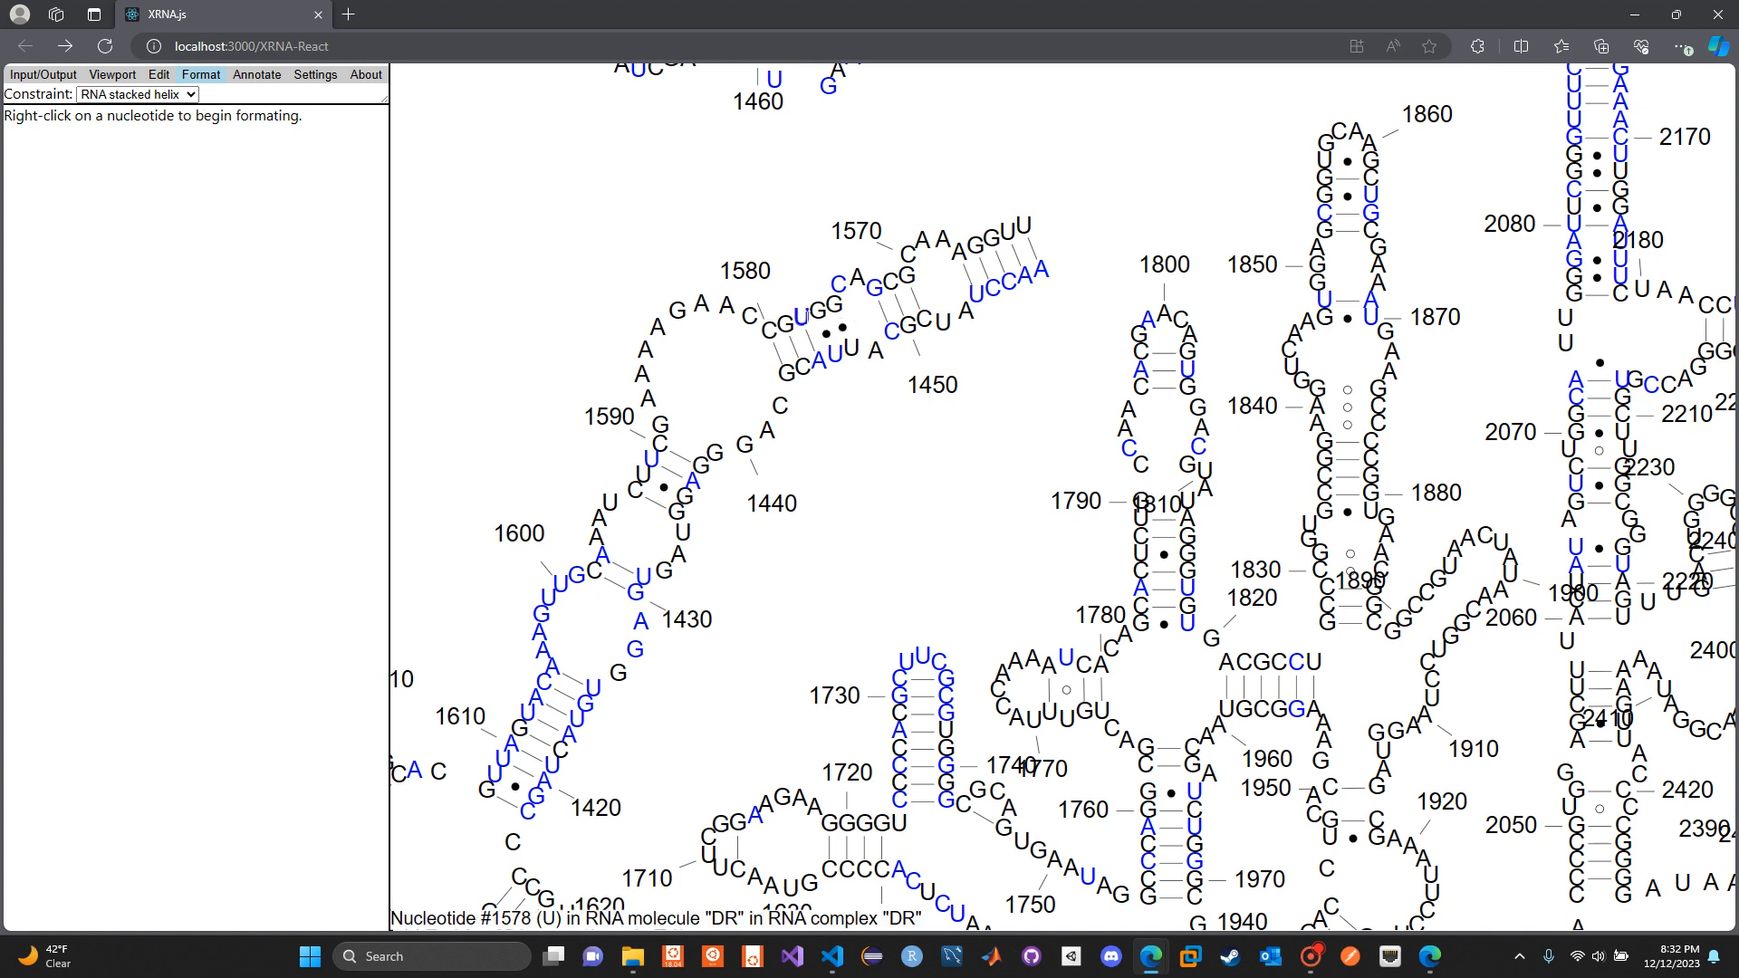
pyautogui.rightClick(801, 317)
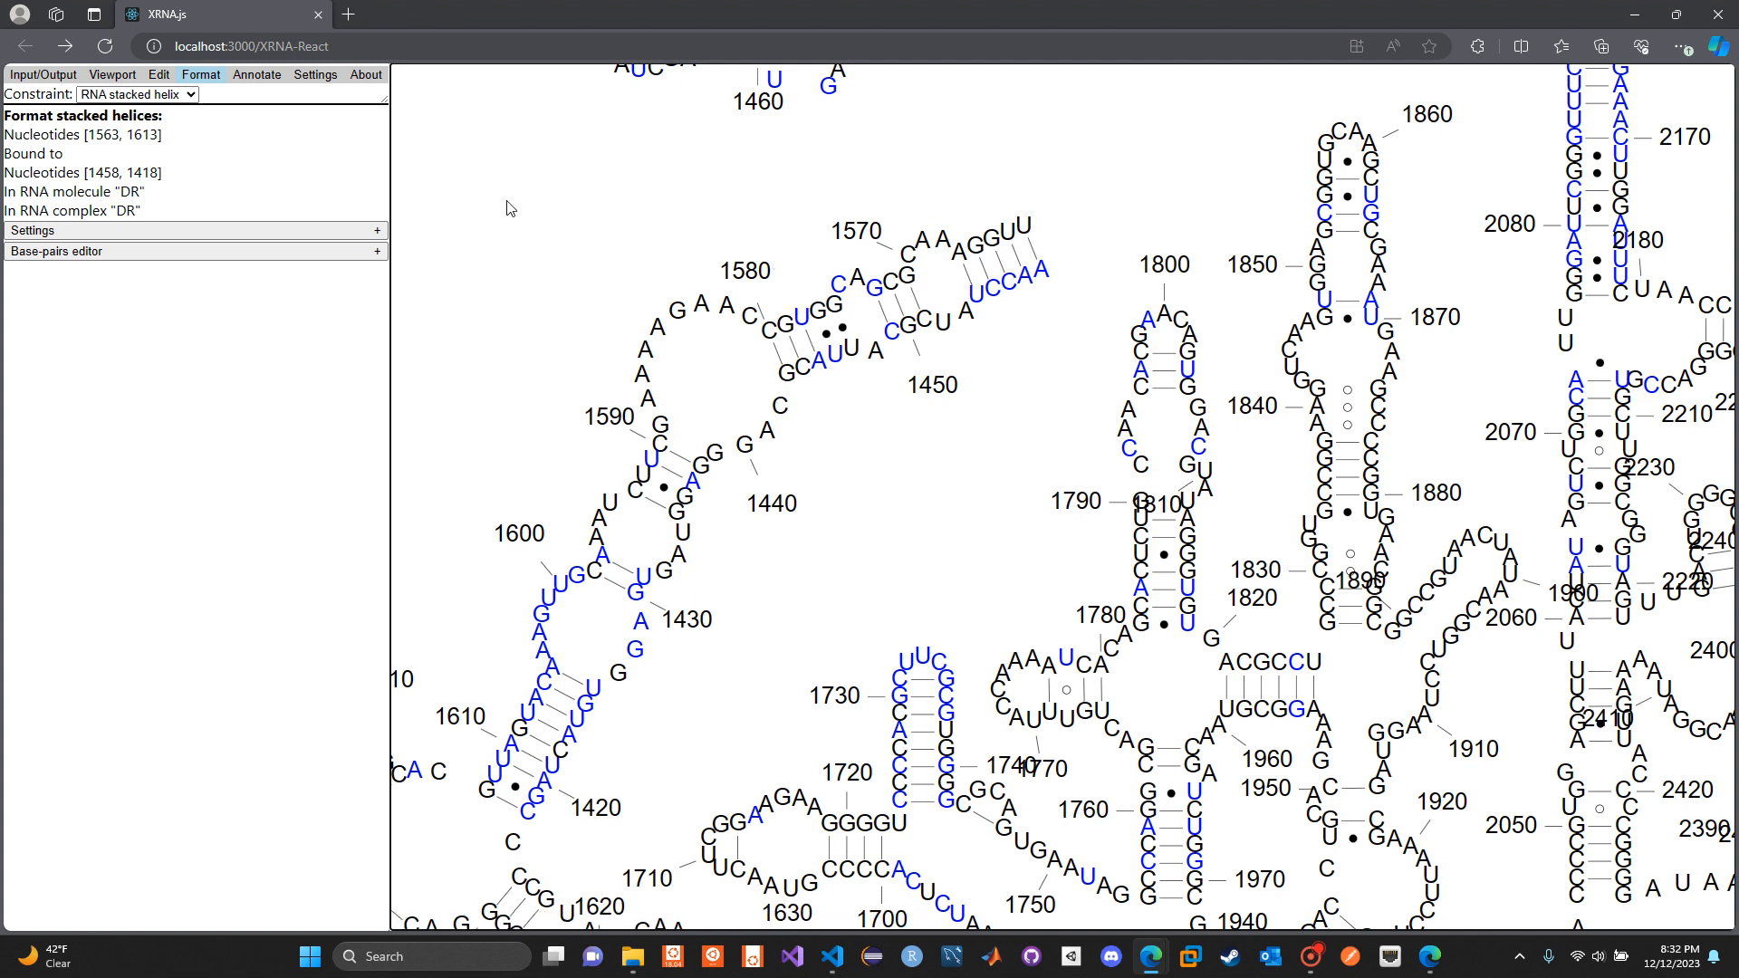
pyautogui.click(226, 252)
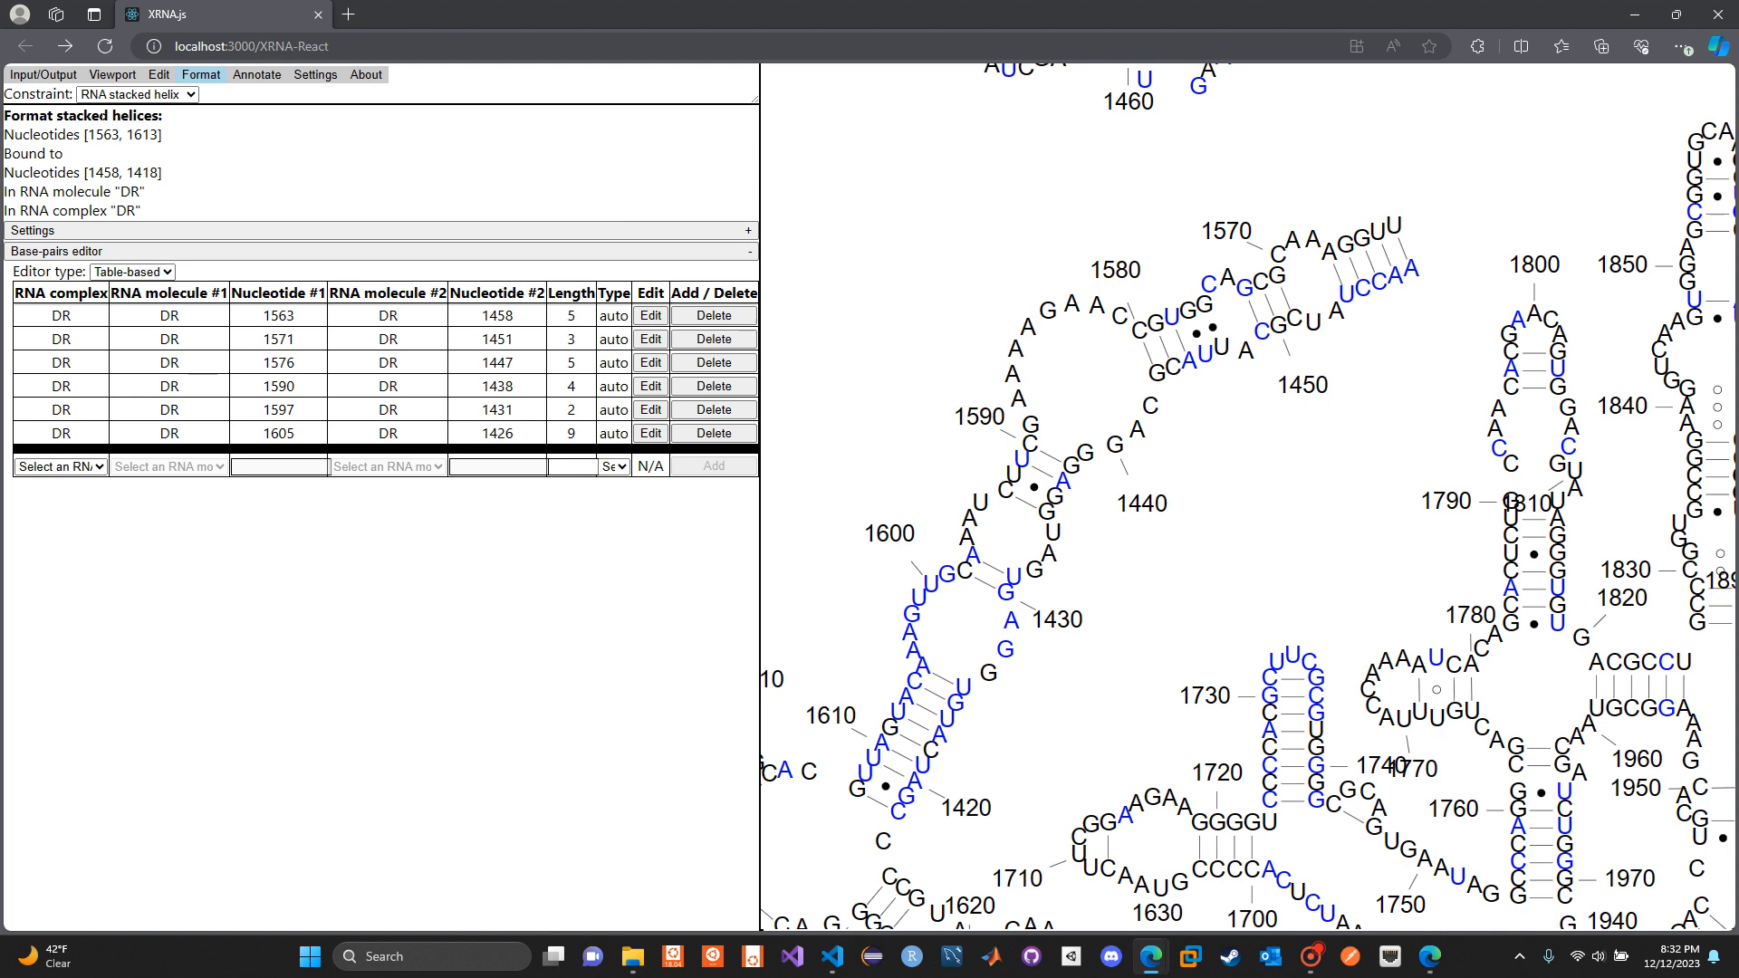
pyautogui.click(651, 339)
pyautogui.click(615, 443)
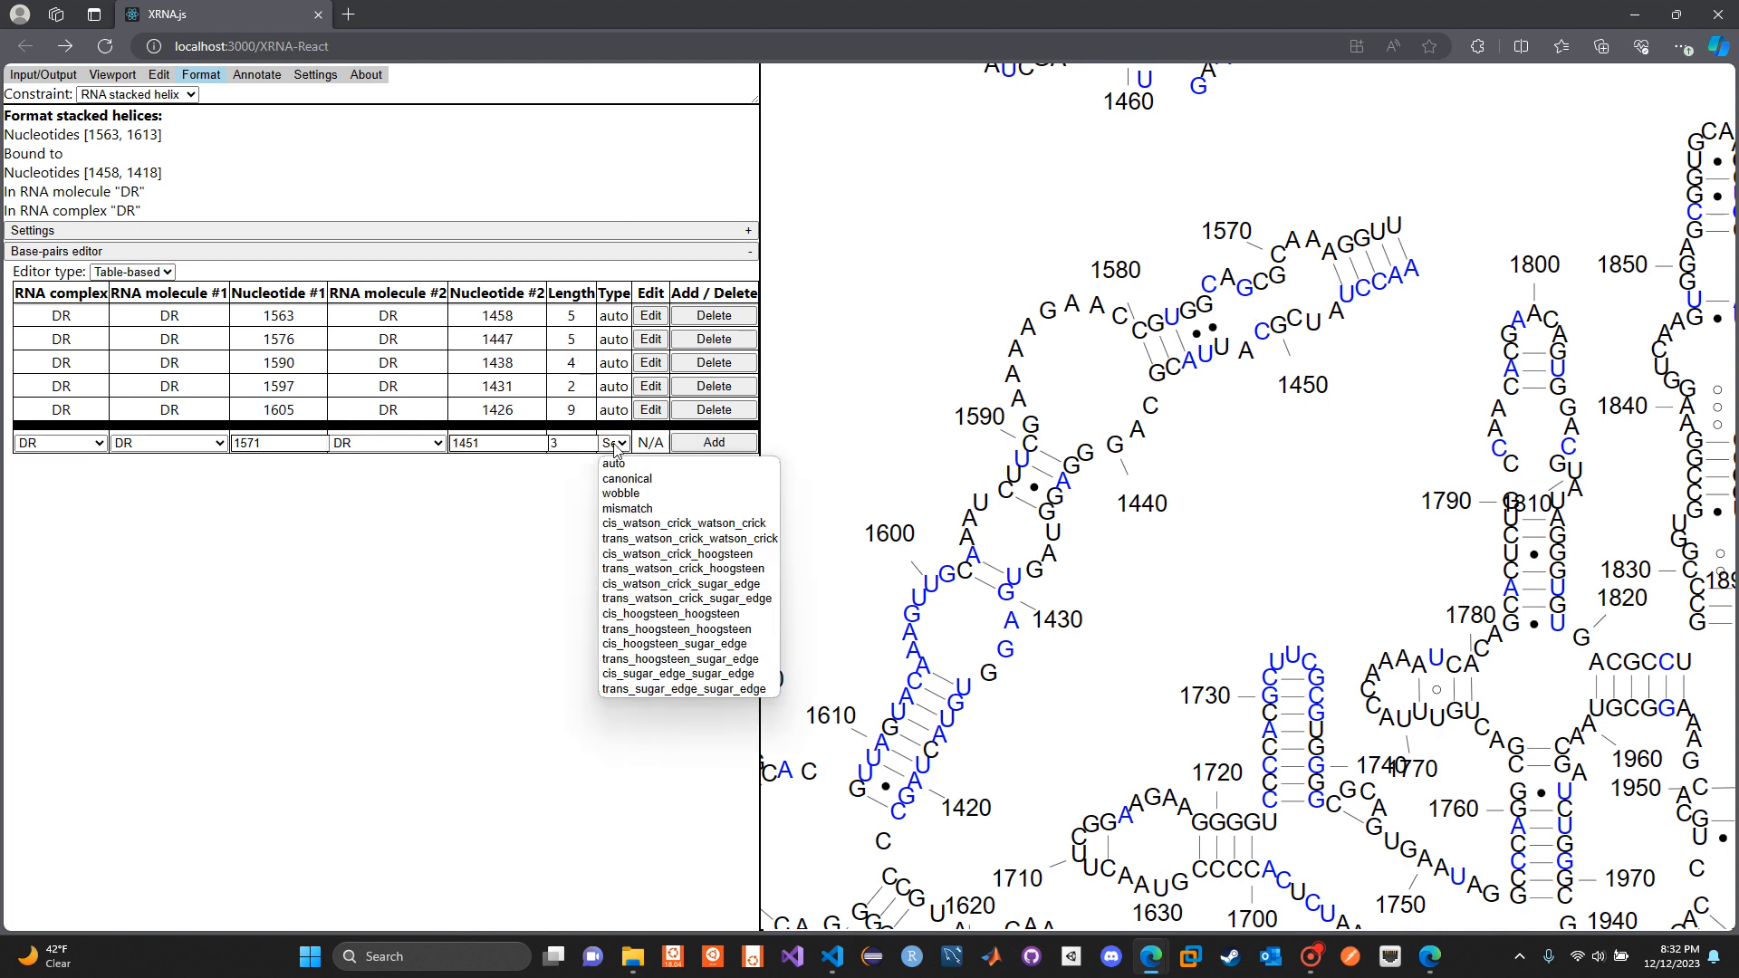
pyautogui.click(646, 539)
pyautogui.click(714, 443)
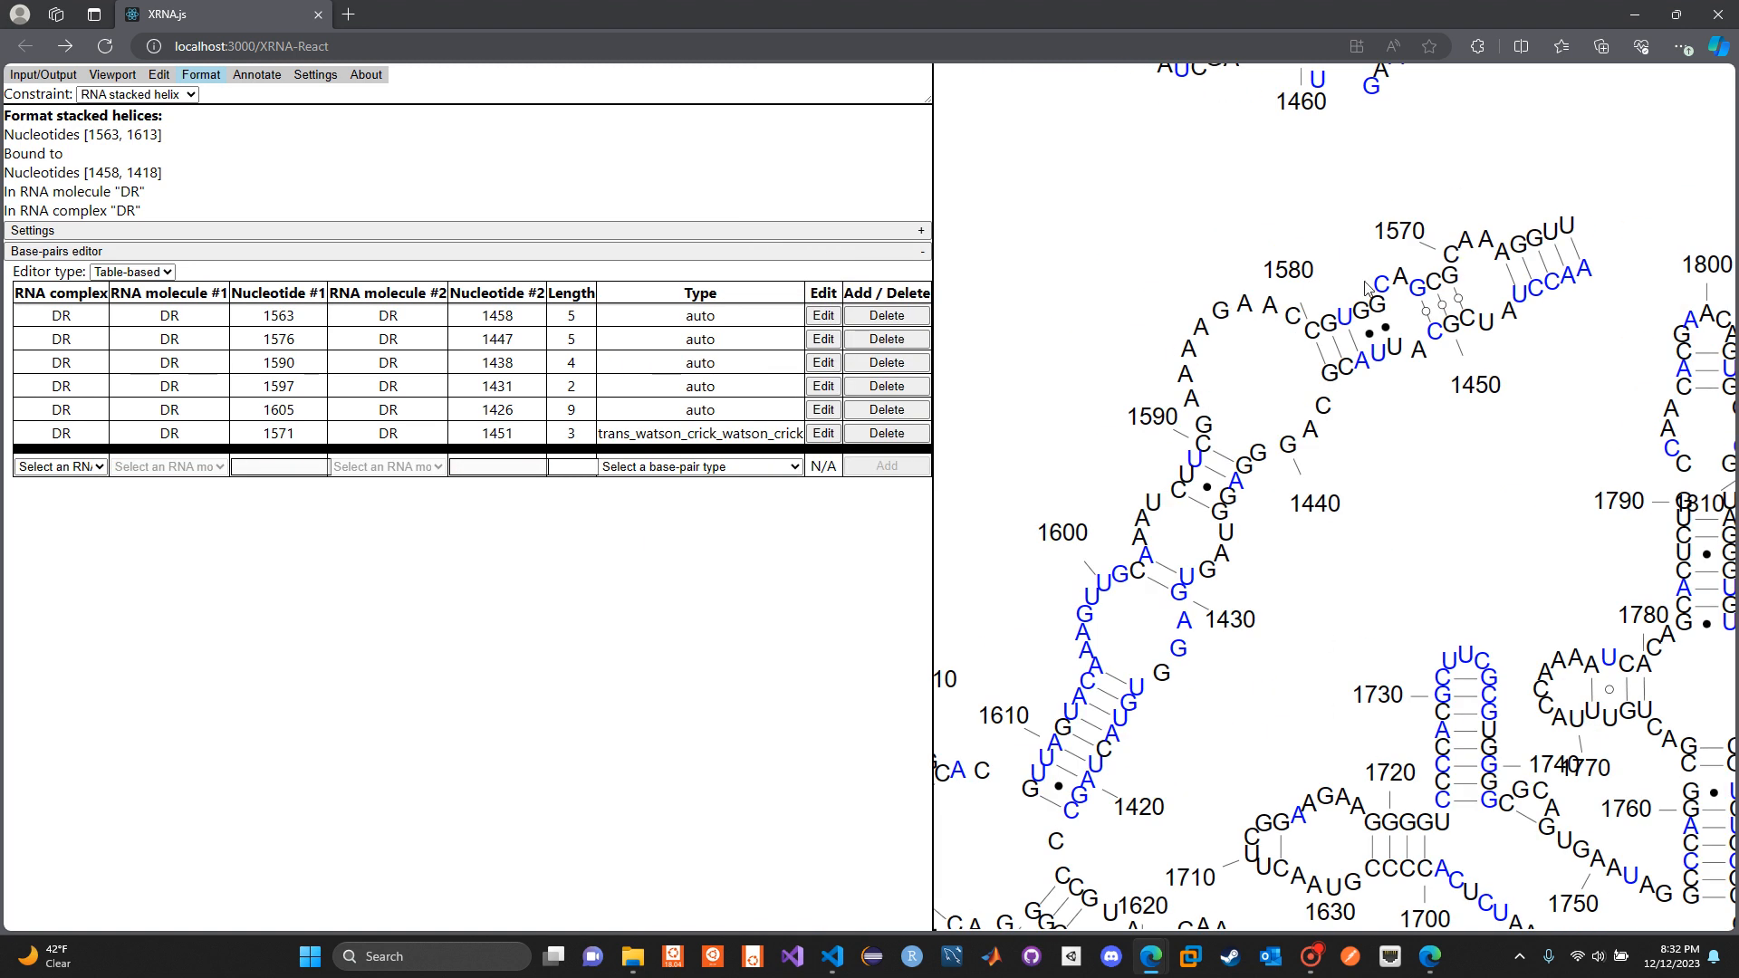
pyautogui.click(872, 342)
pyautogui.click(867, 364)
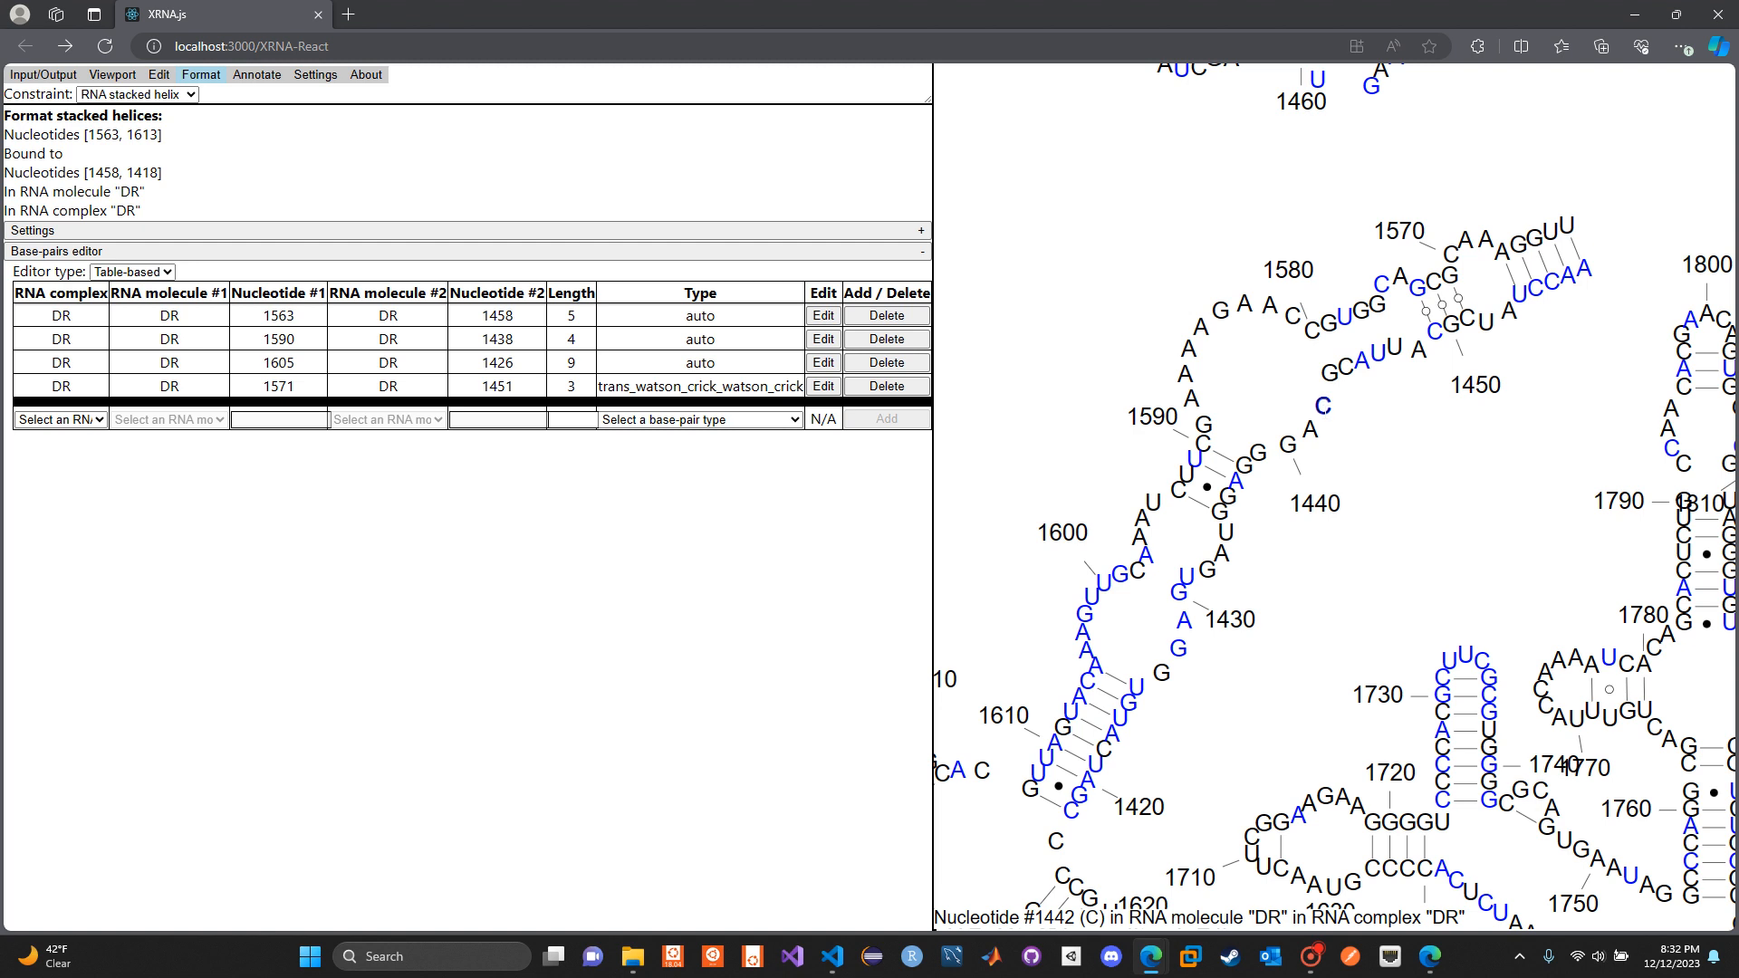
# Add auto-type base pairs of length 2 within RNA molecule DR, starting at nucleotides 1442 and 1585
pyautogui.click(80, 419)
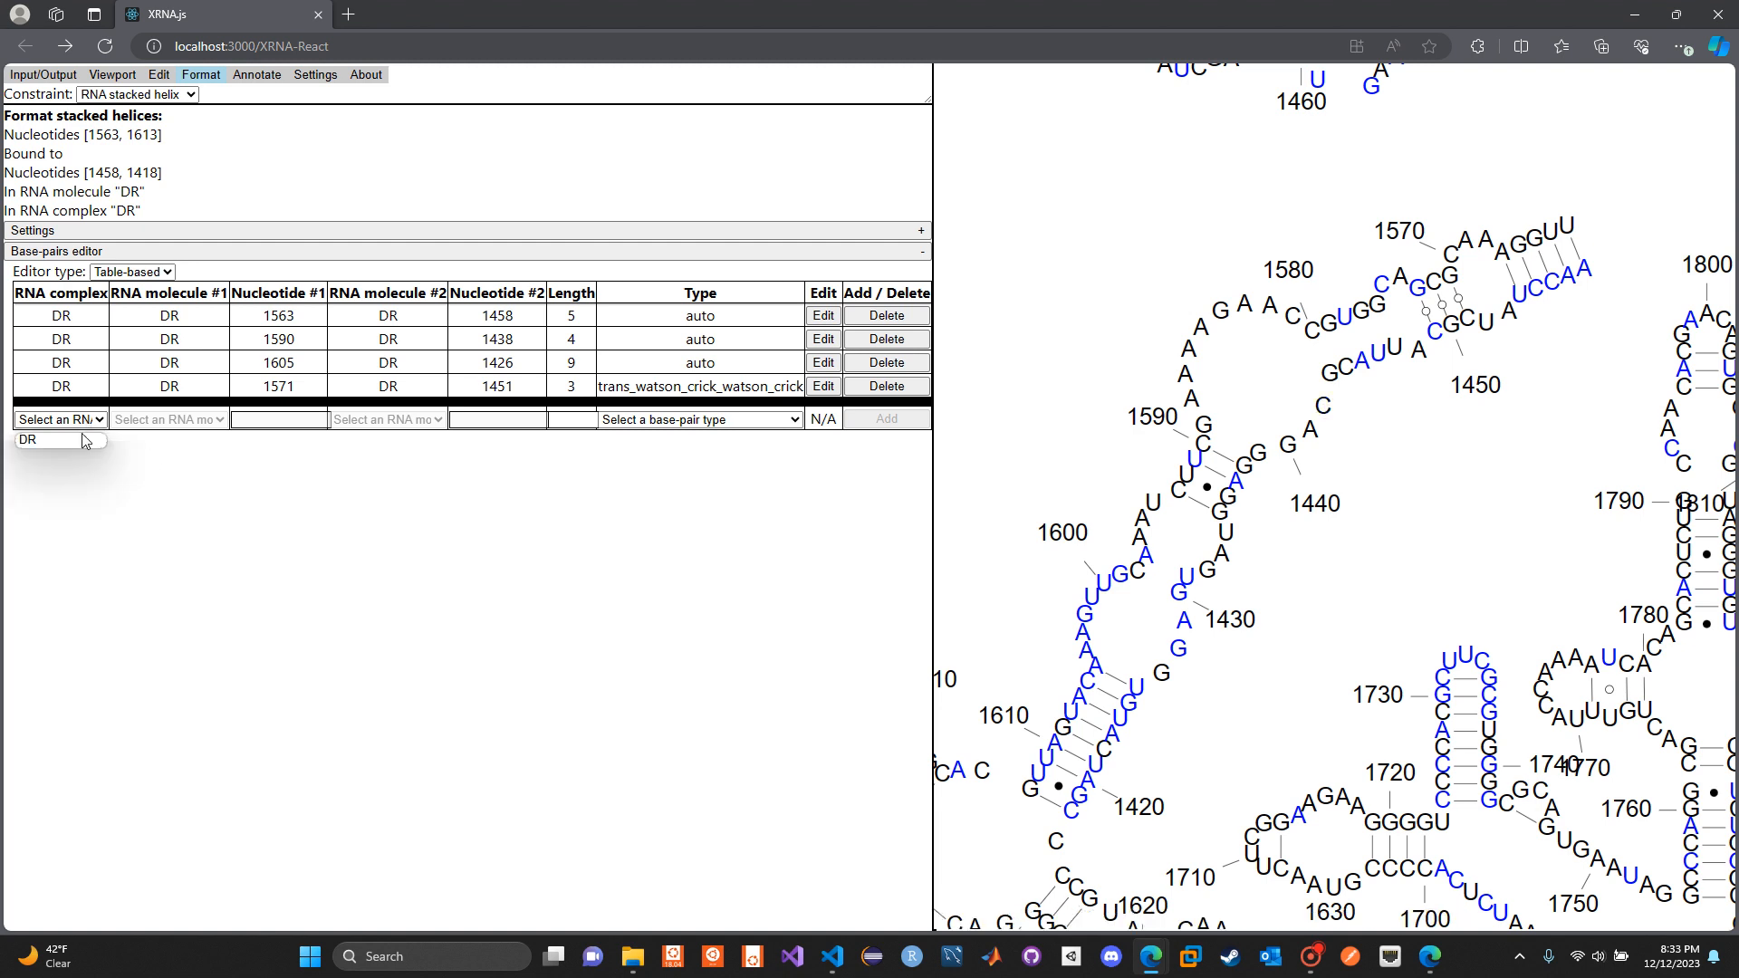
pyautogui.click(83, 441)
pyautogui.click(156, 420)
pyautogui.click(161, 442)
pyautogui.click(258, 422)
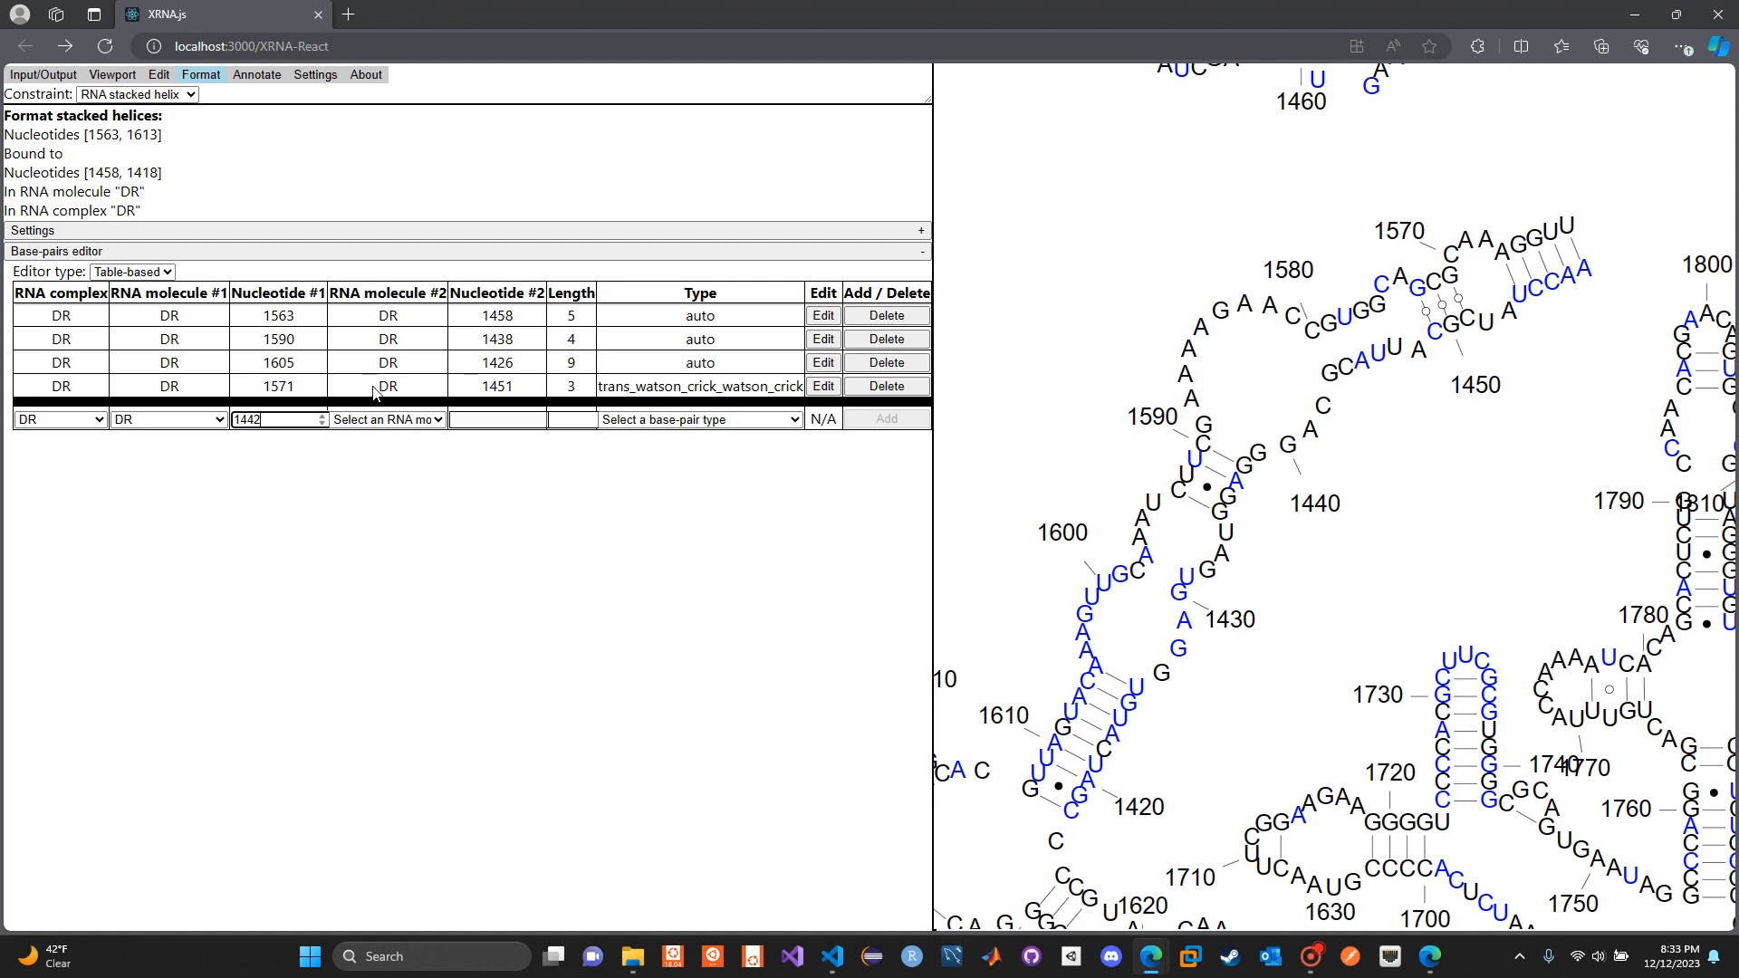
pyautogui.click(388, 419)
pyautogui.click(367, 439)
pyautogui.click(484, 426)
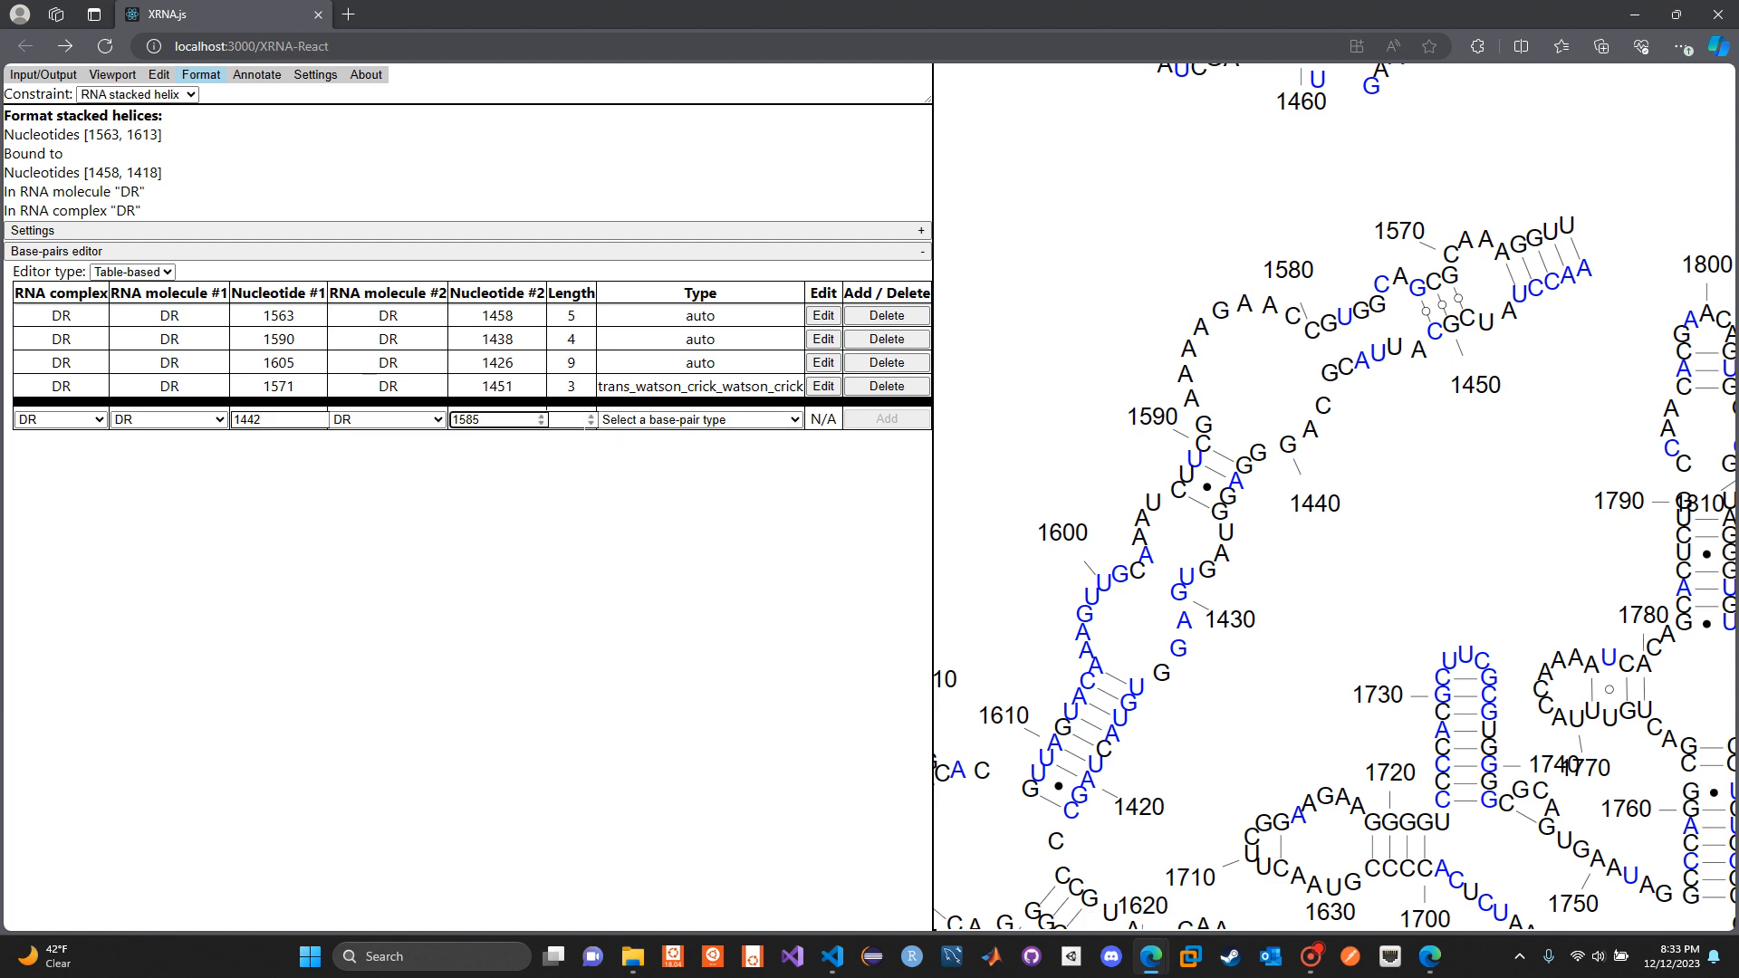
pyautogui.press('Tab')
pyautogui.write('2')
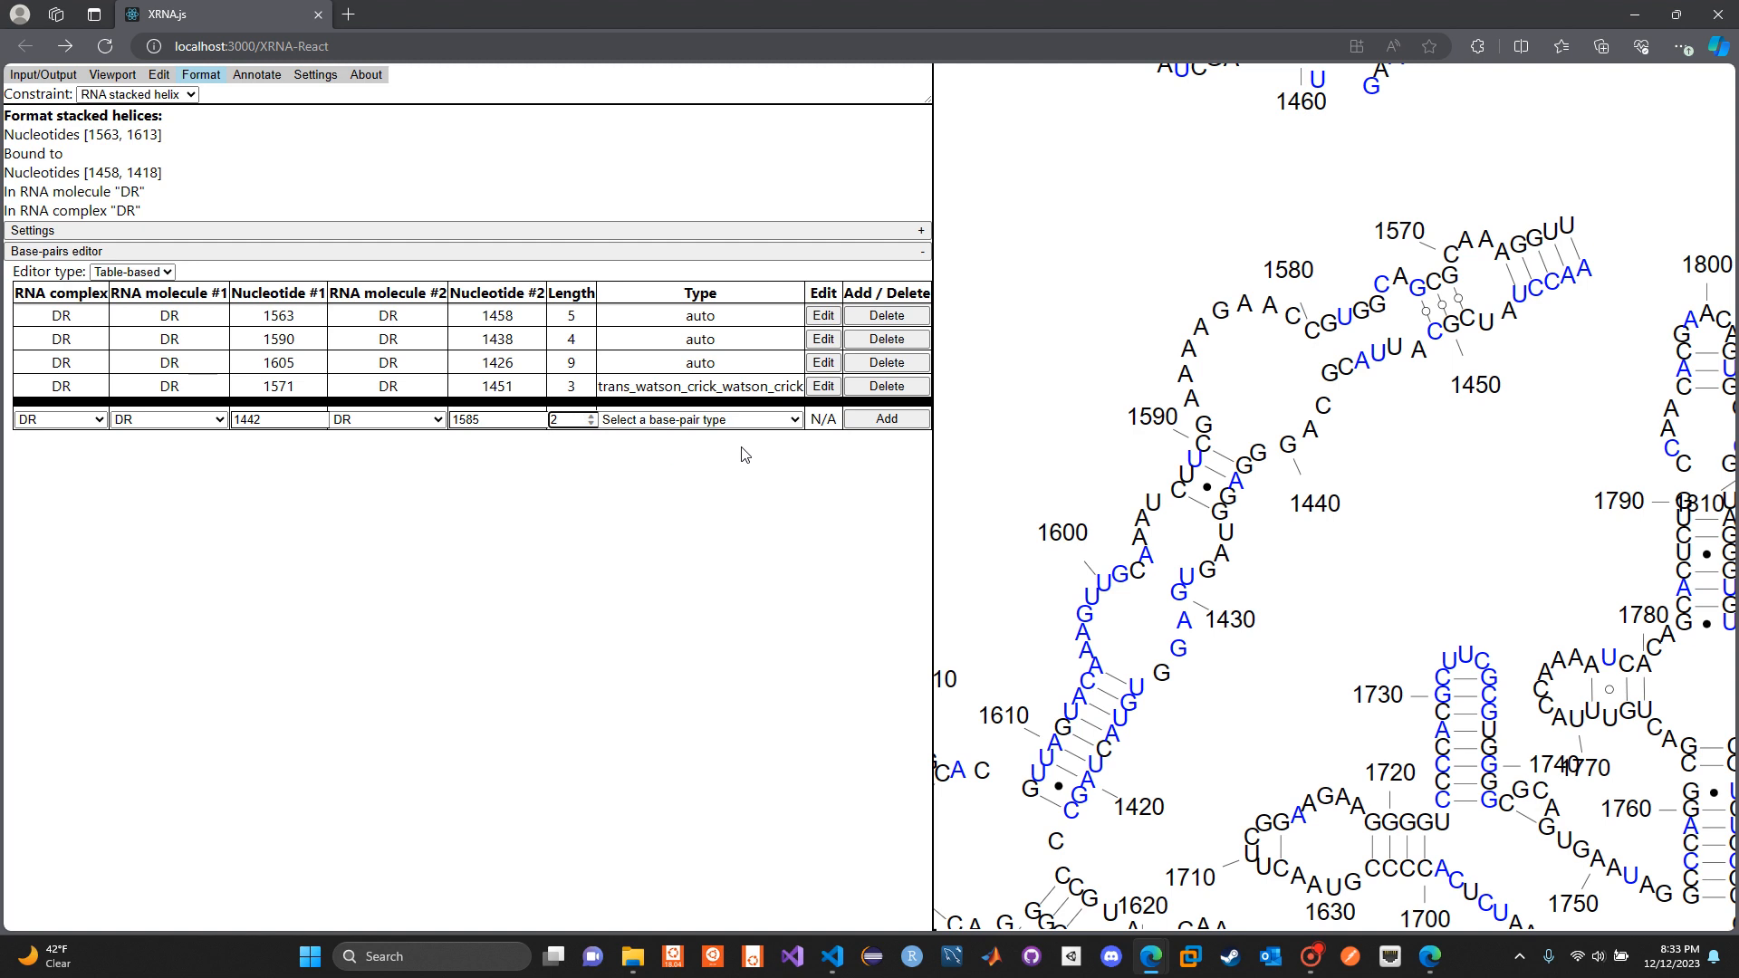
pyautogui.click(770, 420)
pyautogui.click(872, 471)
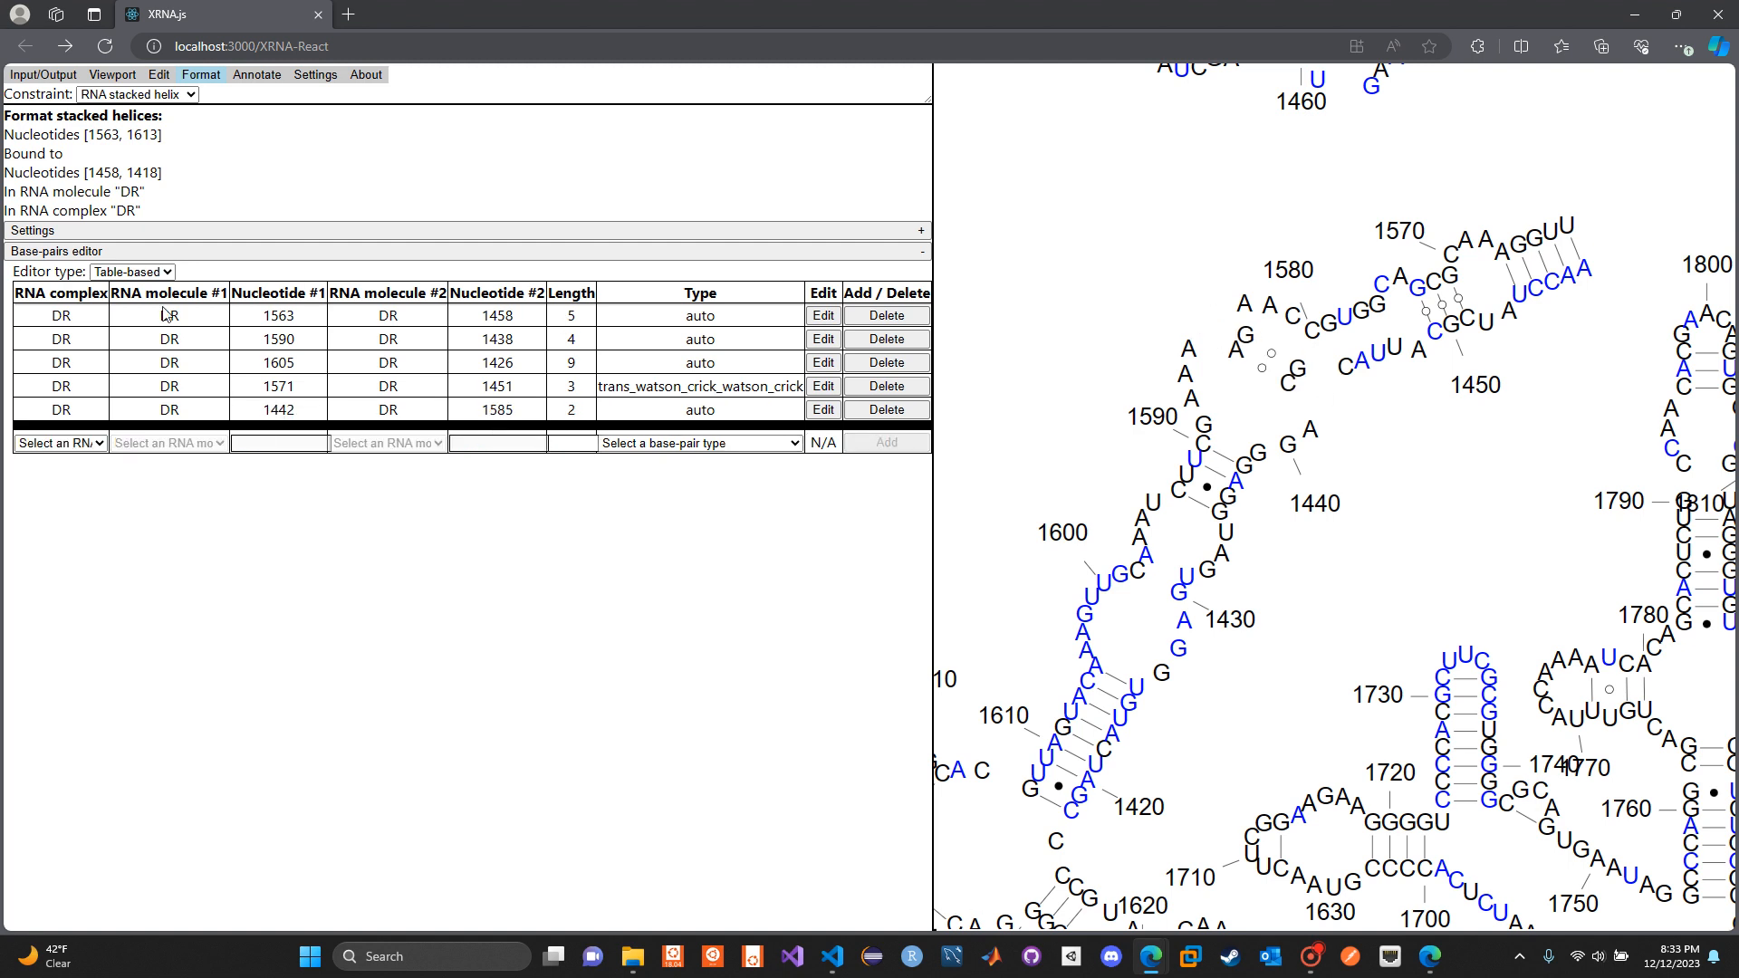
# Create annotations on the stacked helix of nucleotides 1563–1613 and 1458–1418 with a nucleotide-index increment of 3
pyautogui.click(257, 75)
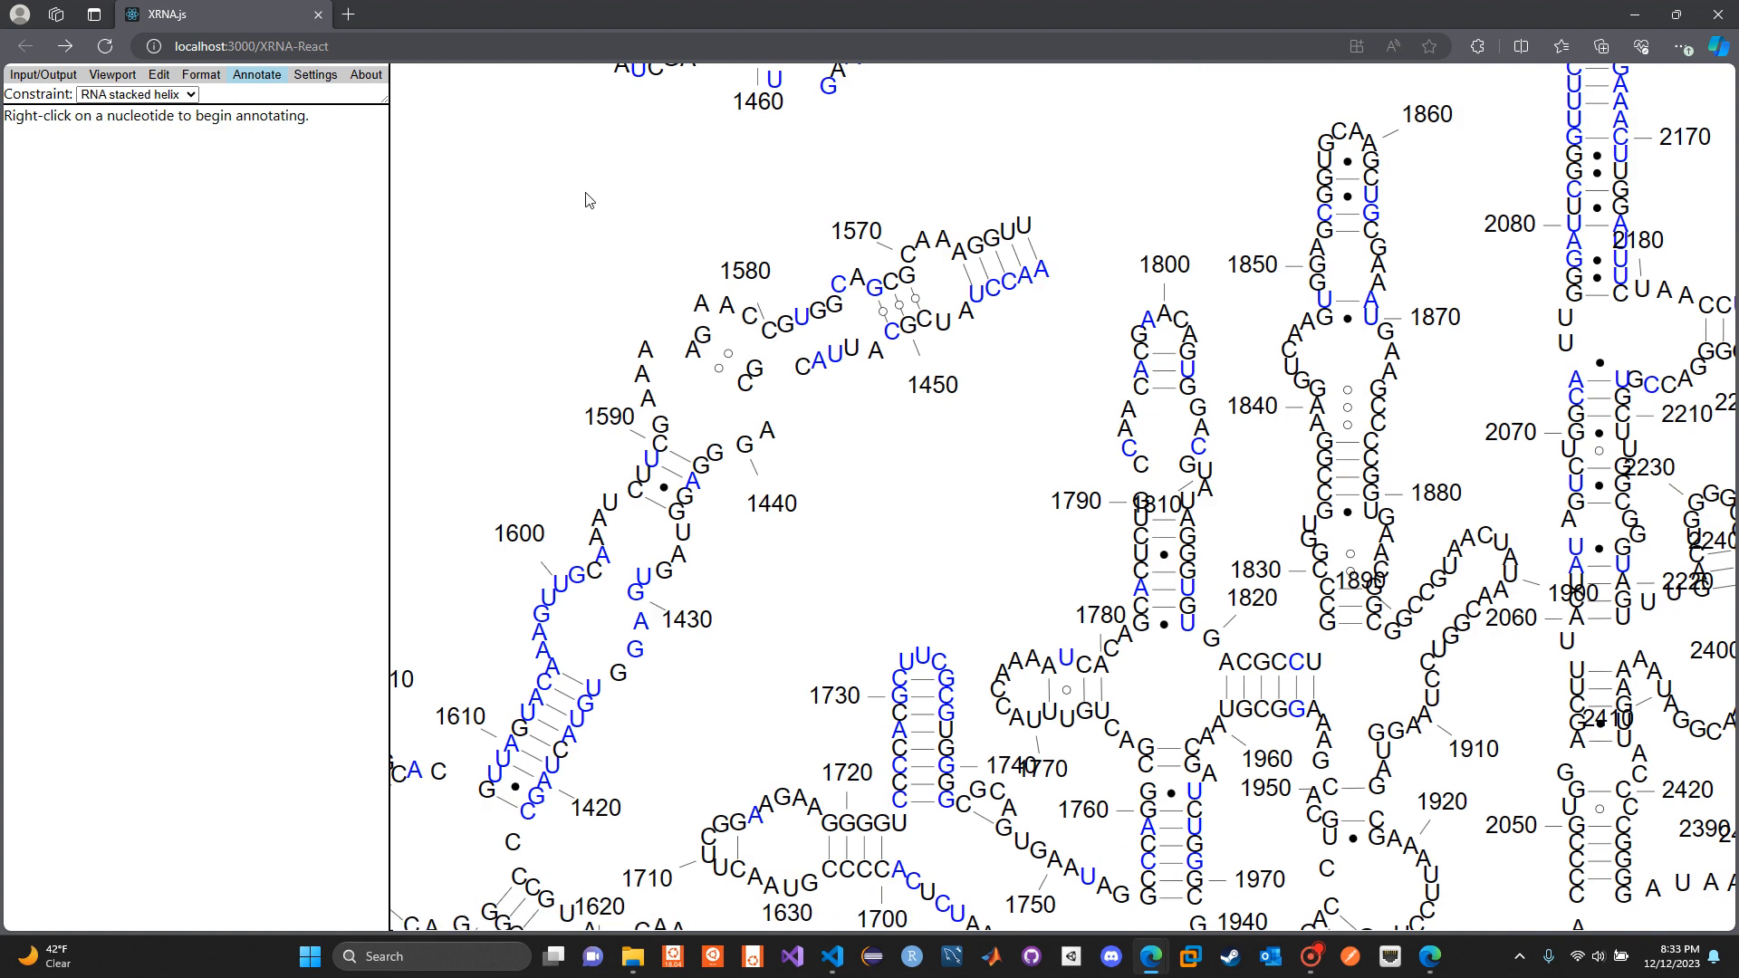
pyautogui.rightClick(702, 335)
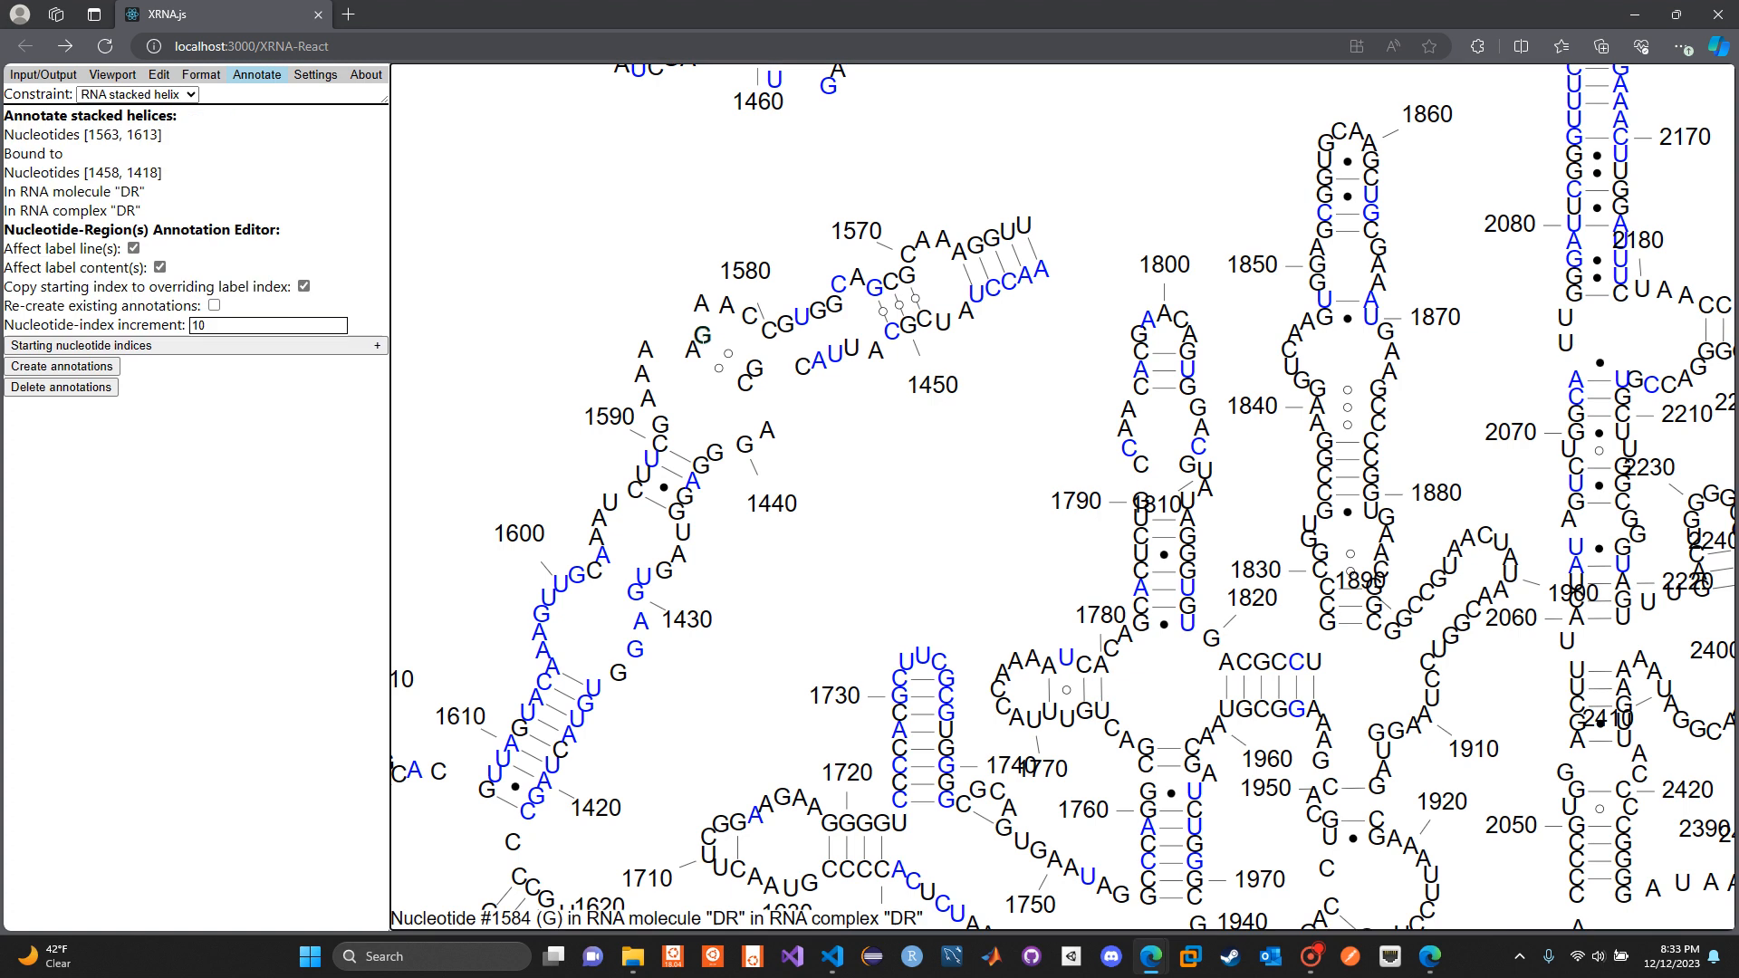
pyautogui.click(208, 346)
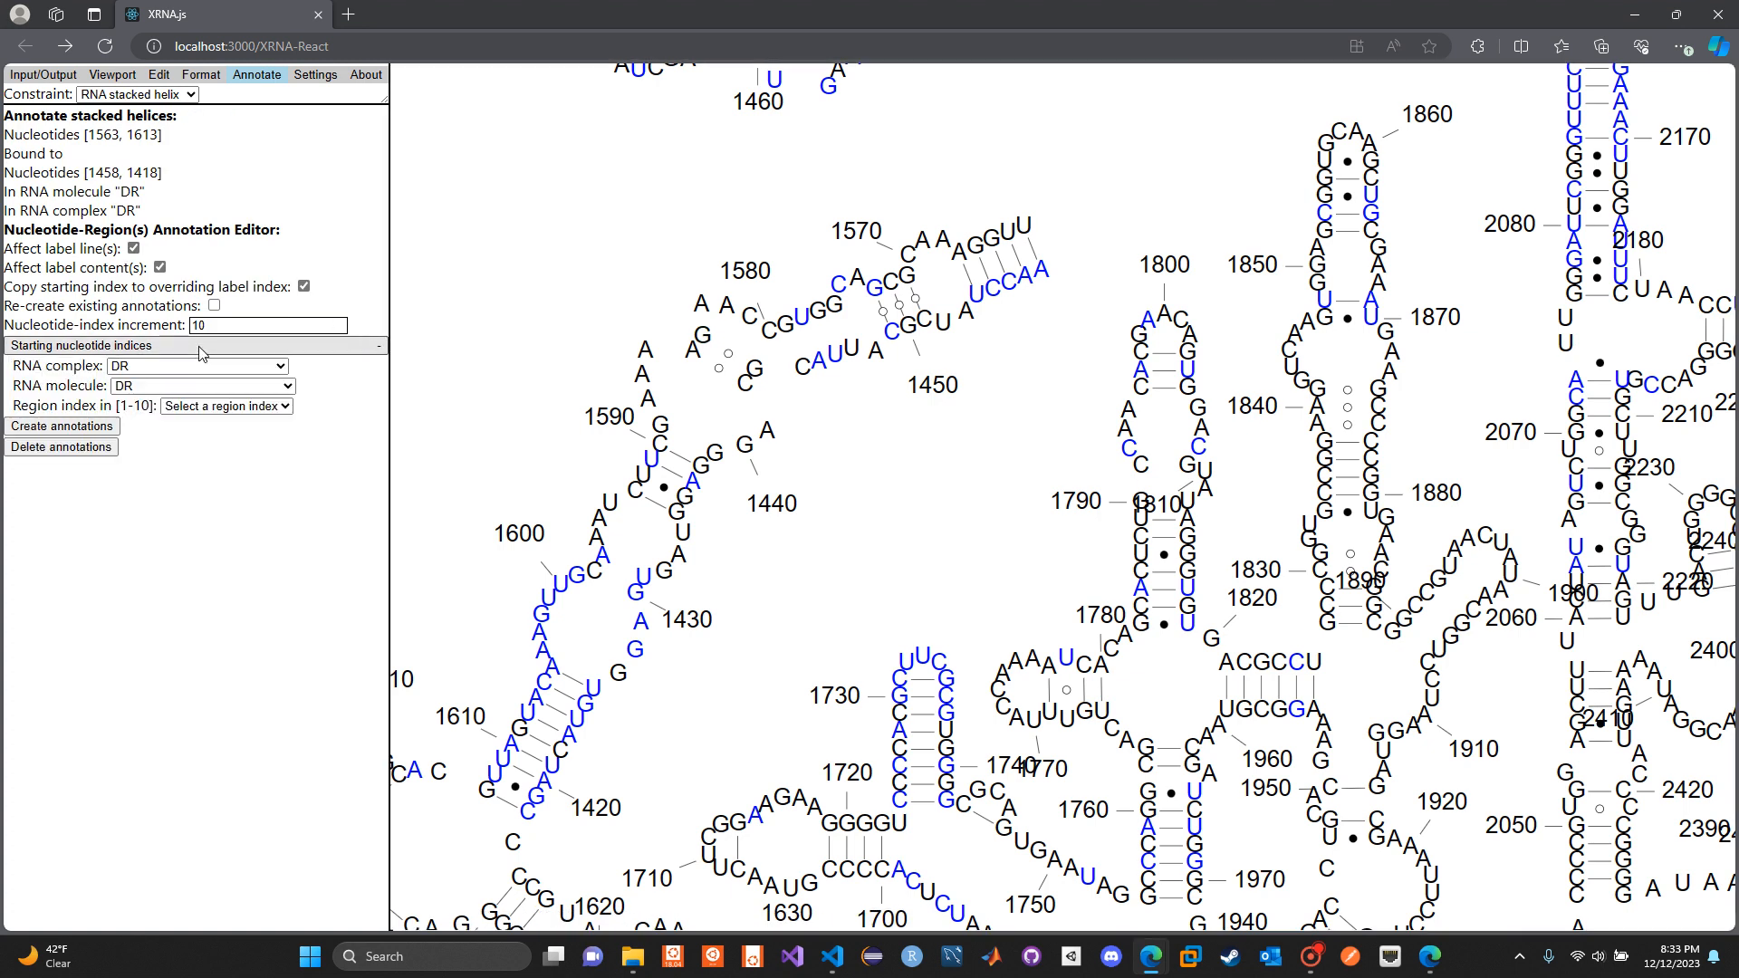
pyautogui.click(227, 407)
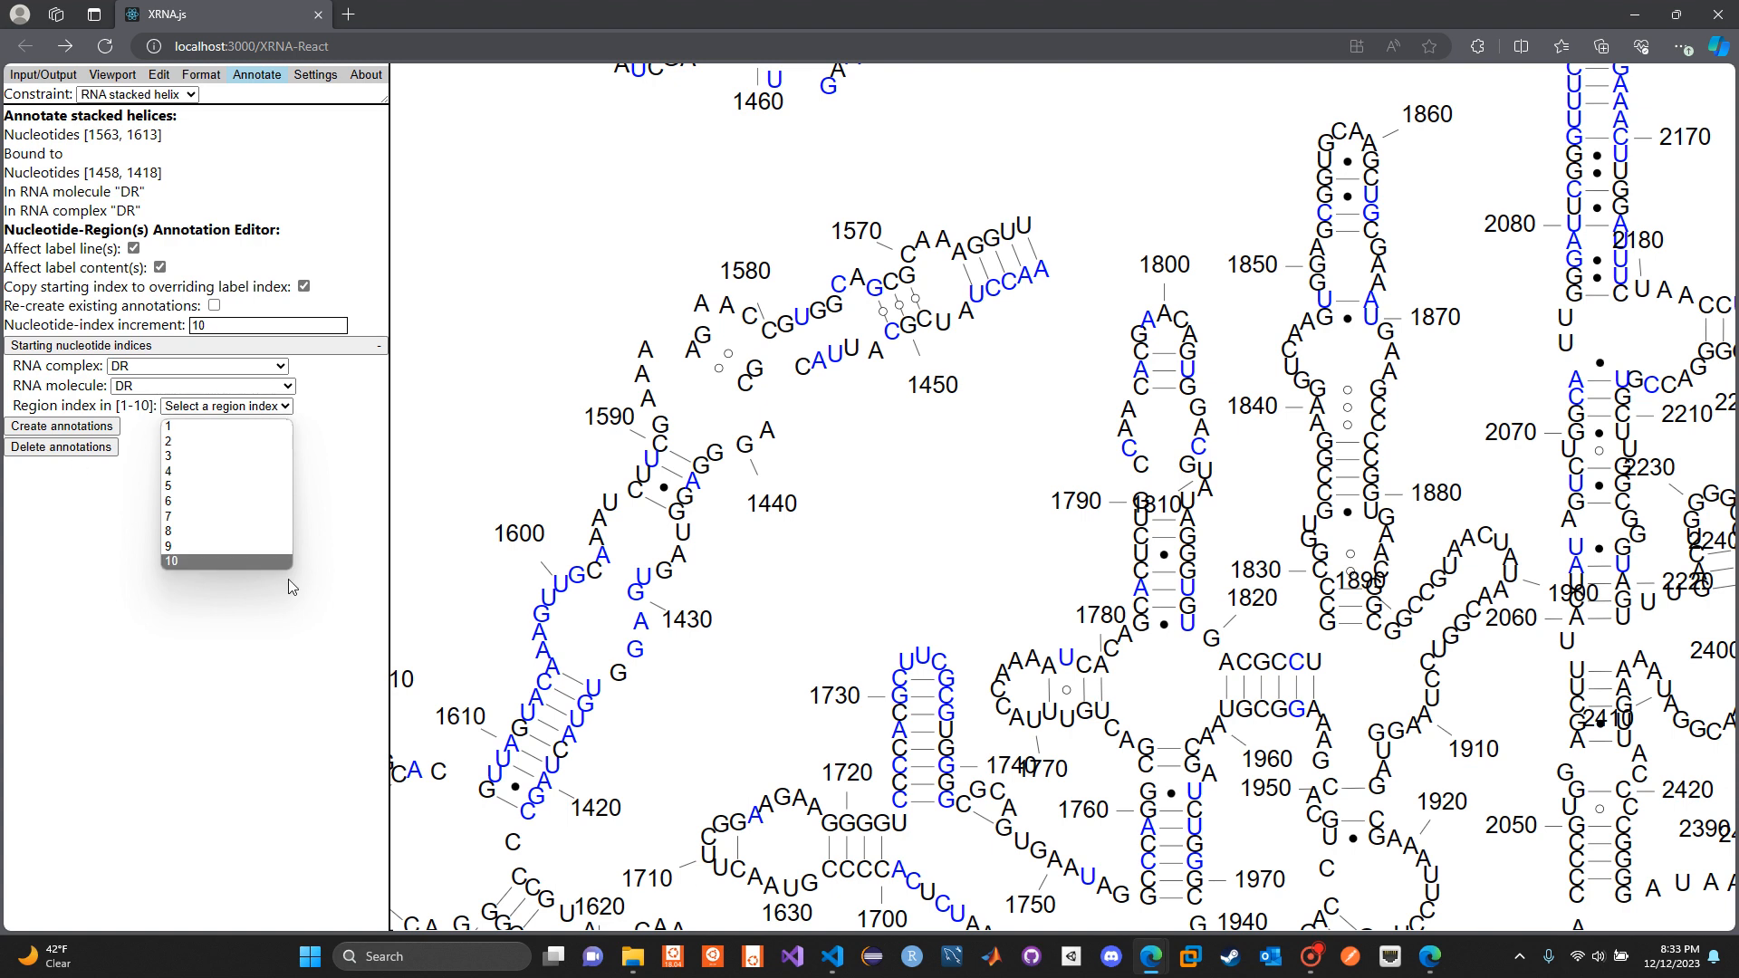
pyautogui.click(294, 636)
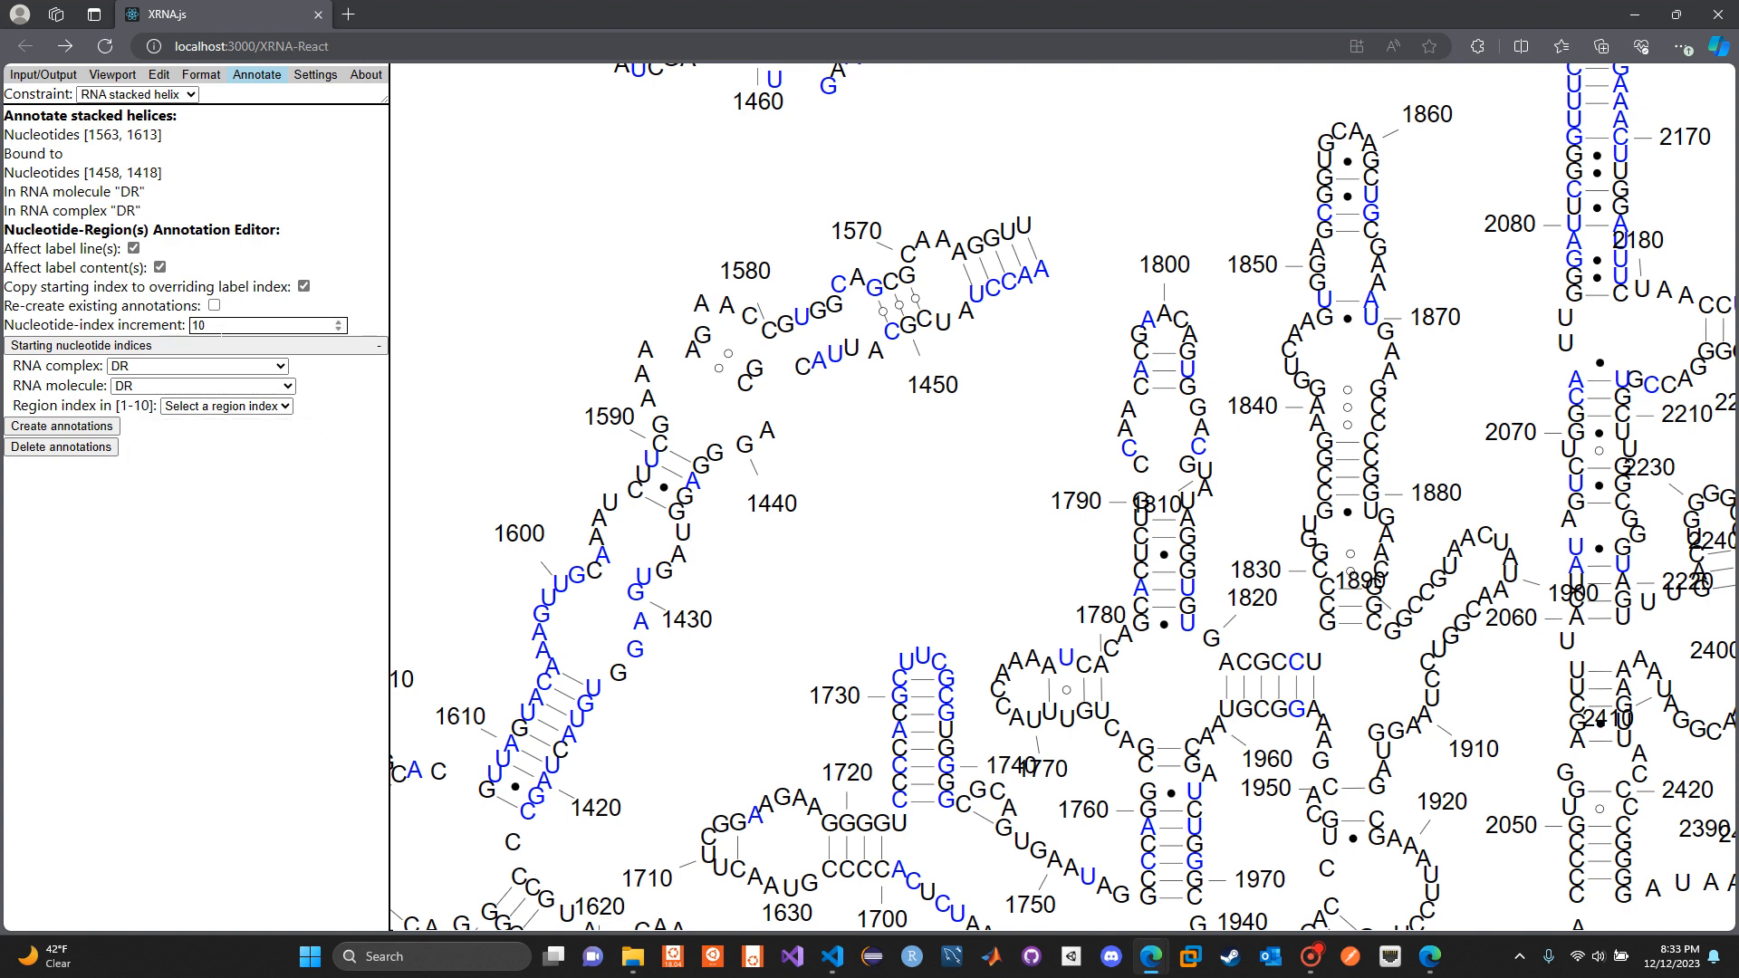
pyautogui.click(210, 327)
pyautogui.click(207, 509)
pyautogui.click(88, 428)
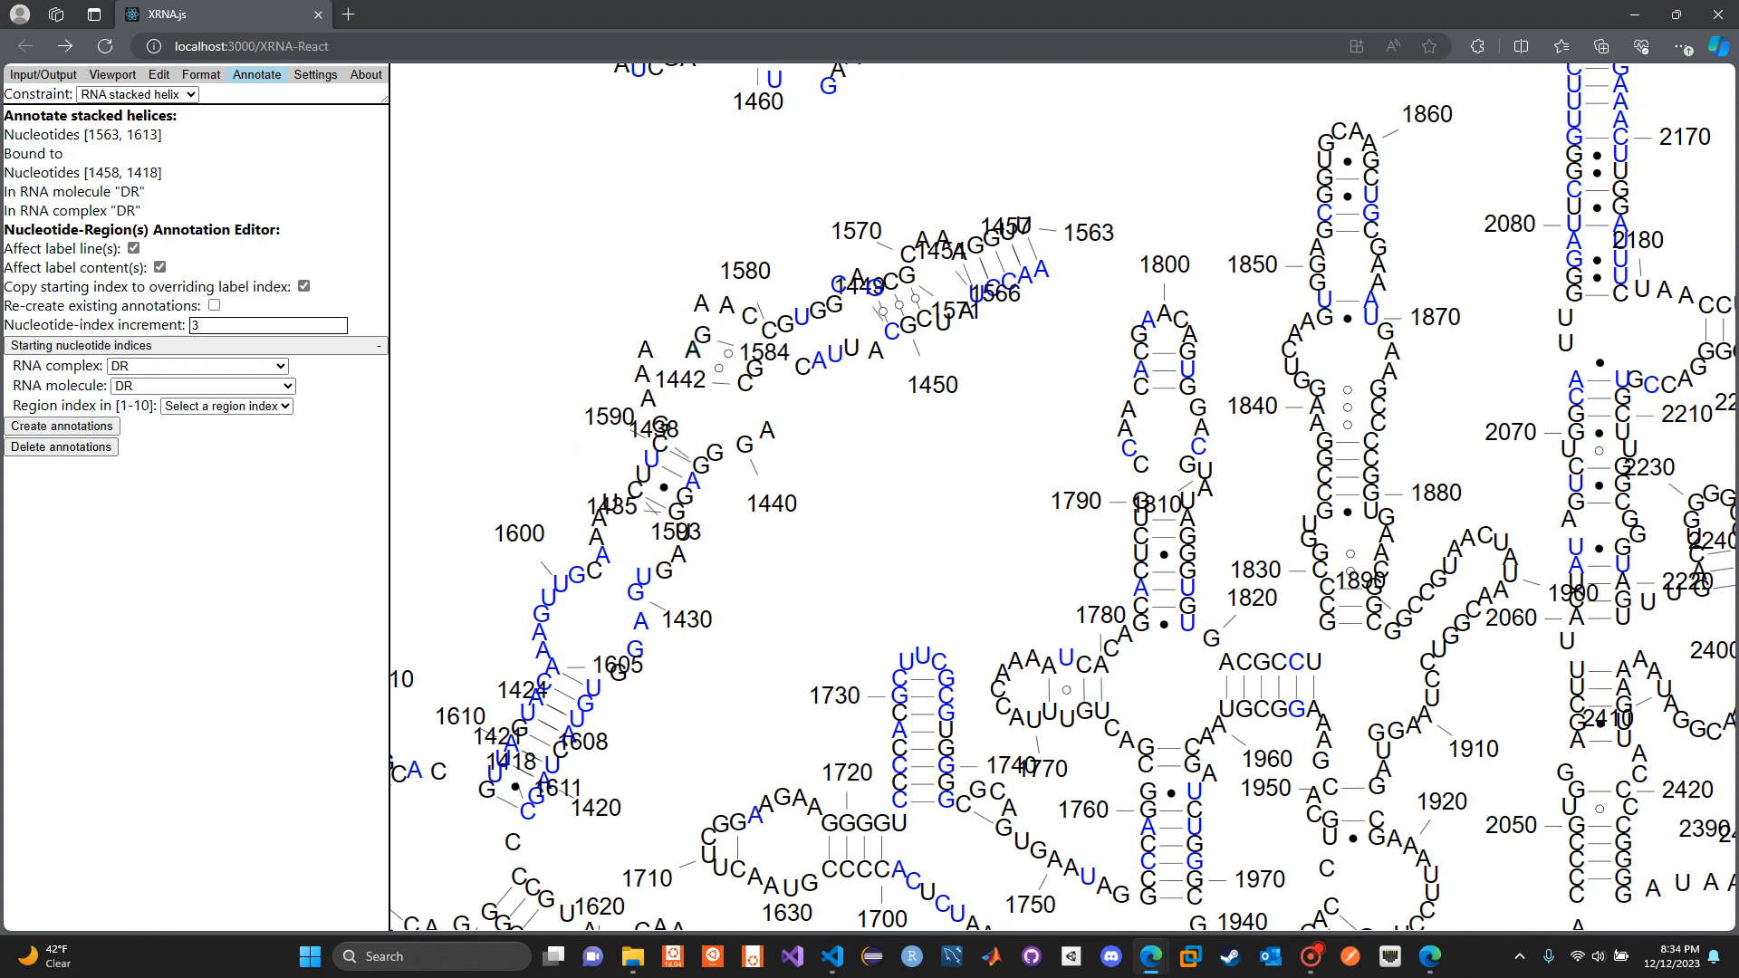